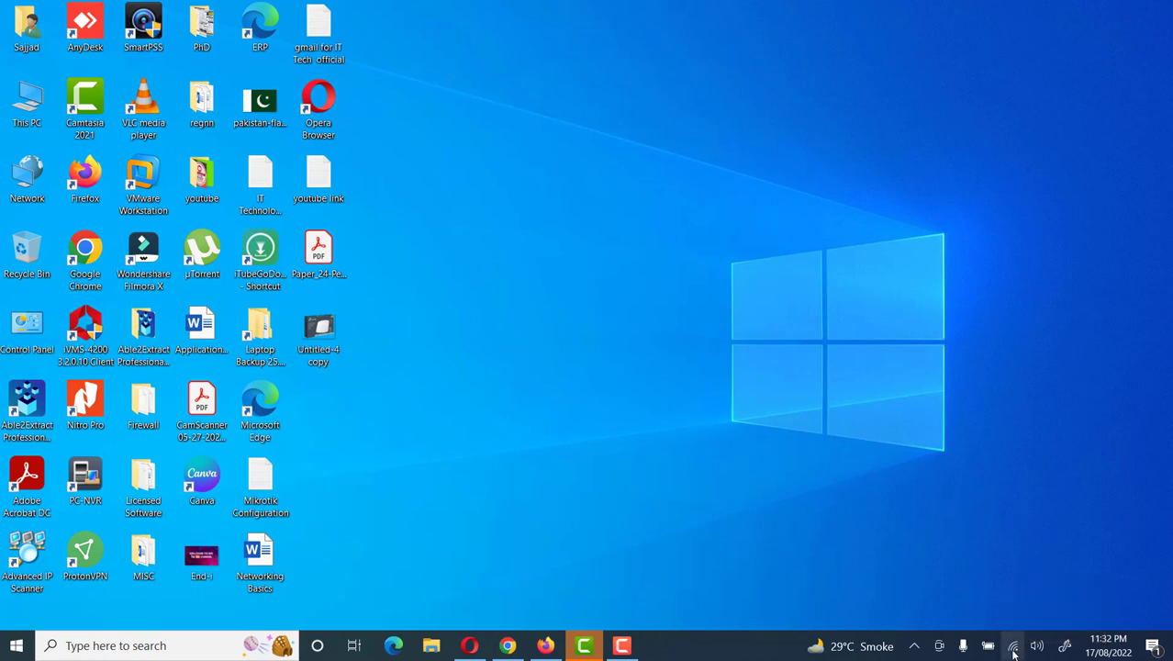
Open the Network & Internet settings, check the Wi-Fi and Ethernet pages, and return to the Wi-Fi page.
mouse_move(1013, 651)
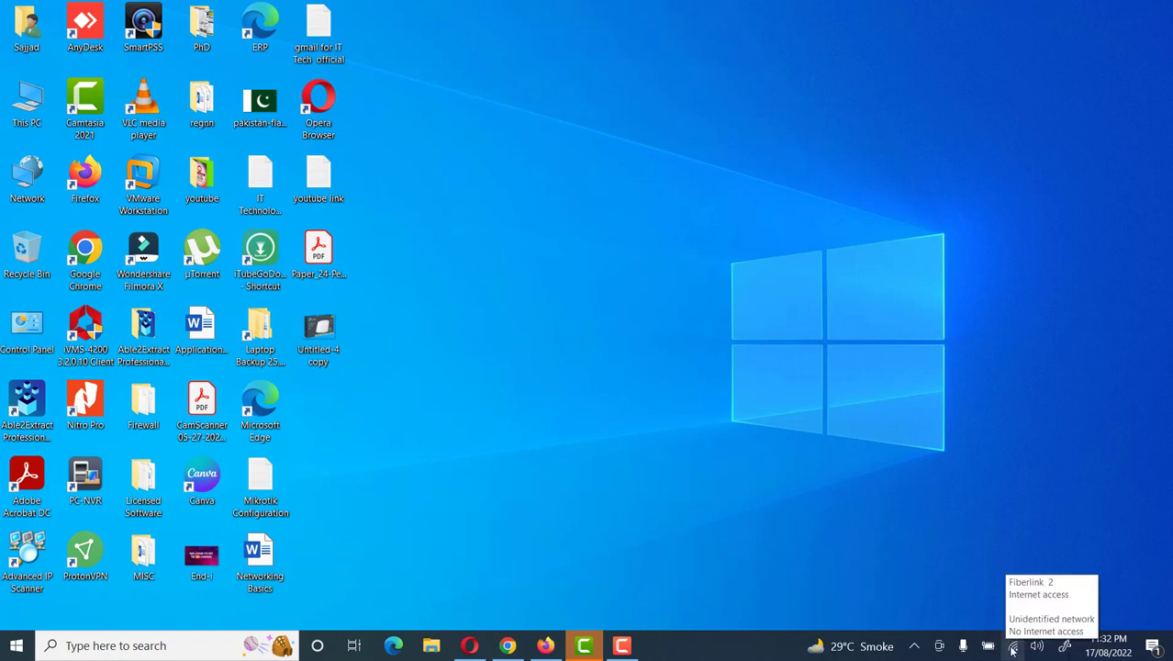
right_click(1013, 650)
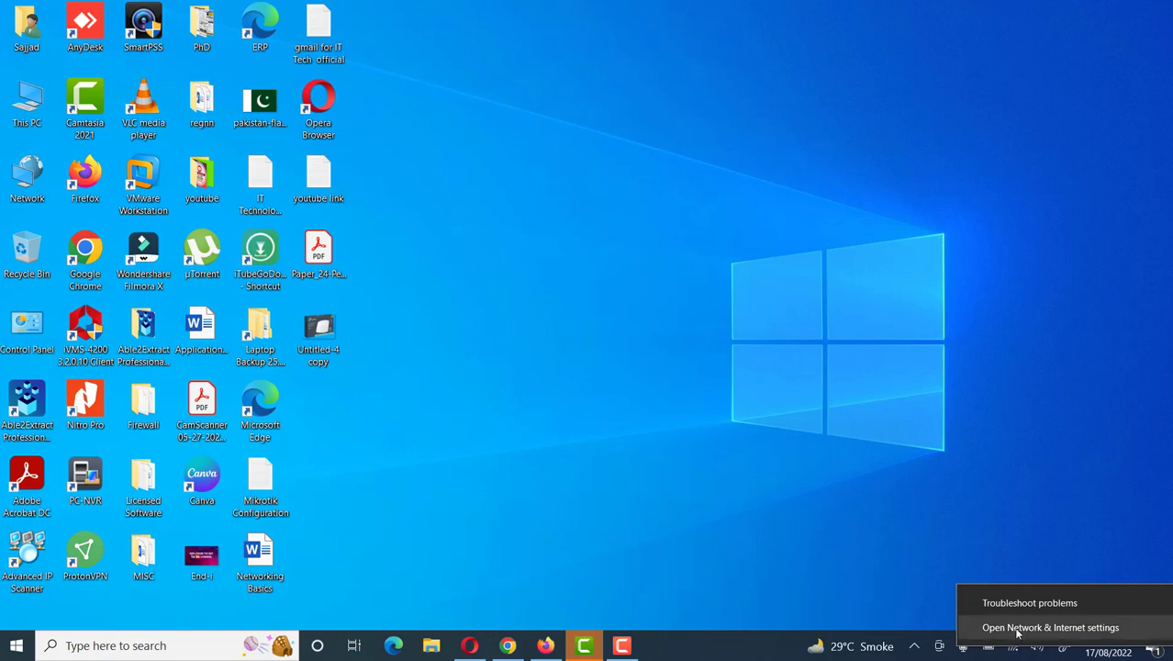
left_click(1017, 629)
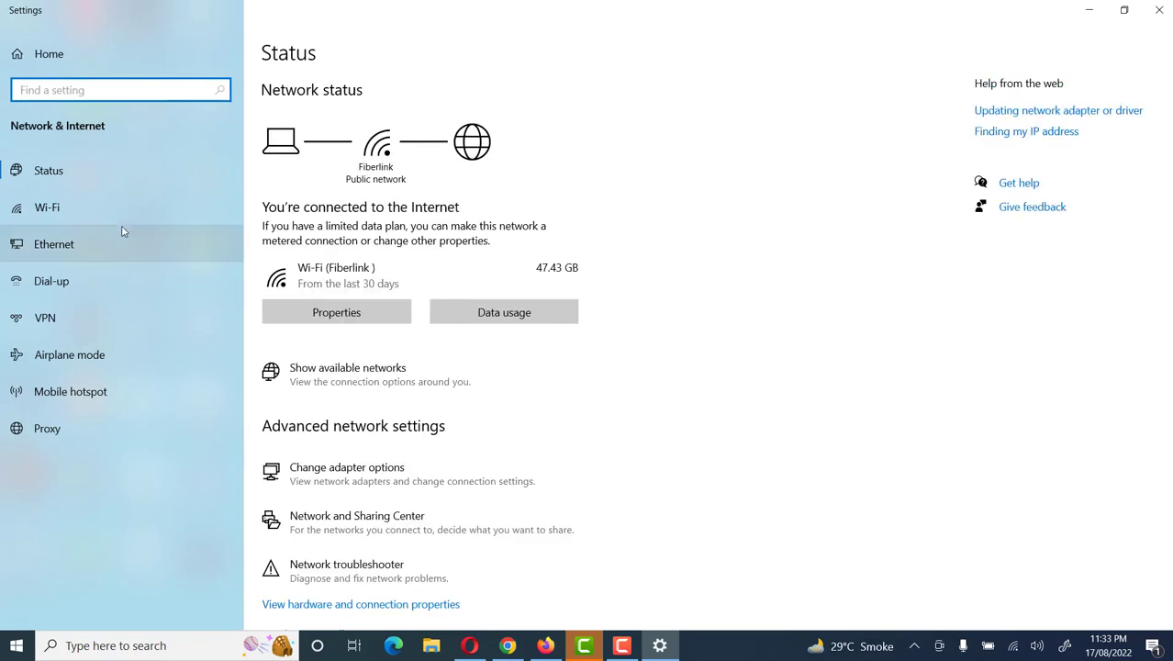
left_click(40, 207)
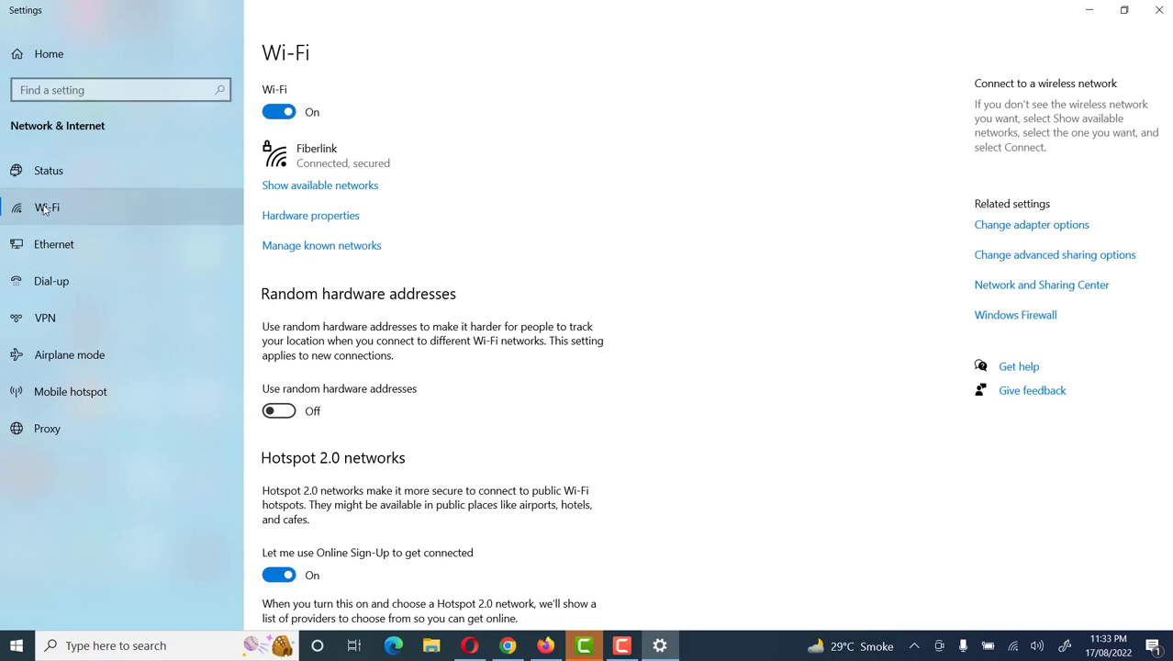
left_click(52, 252)
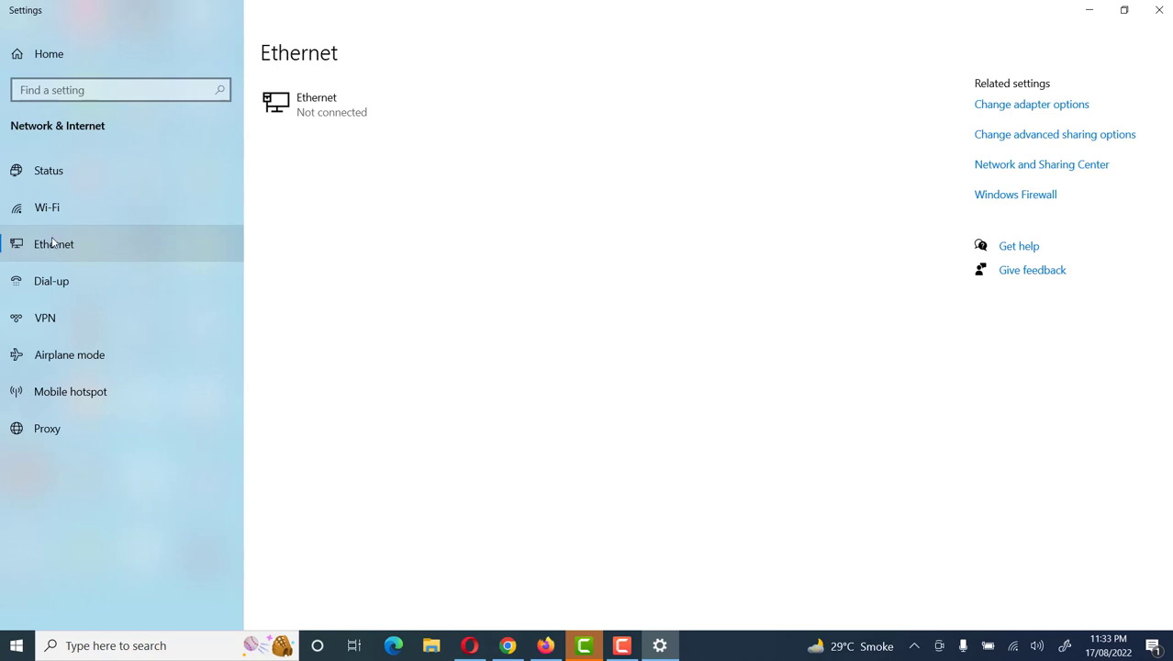
left_click(52, 217)
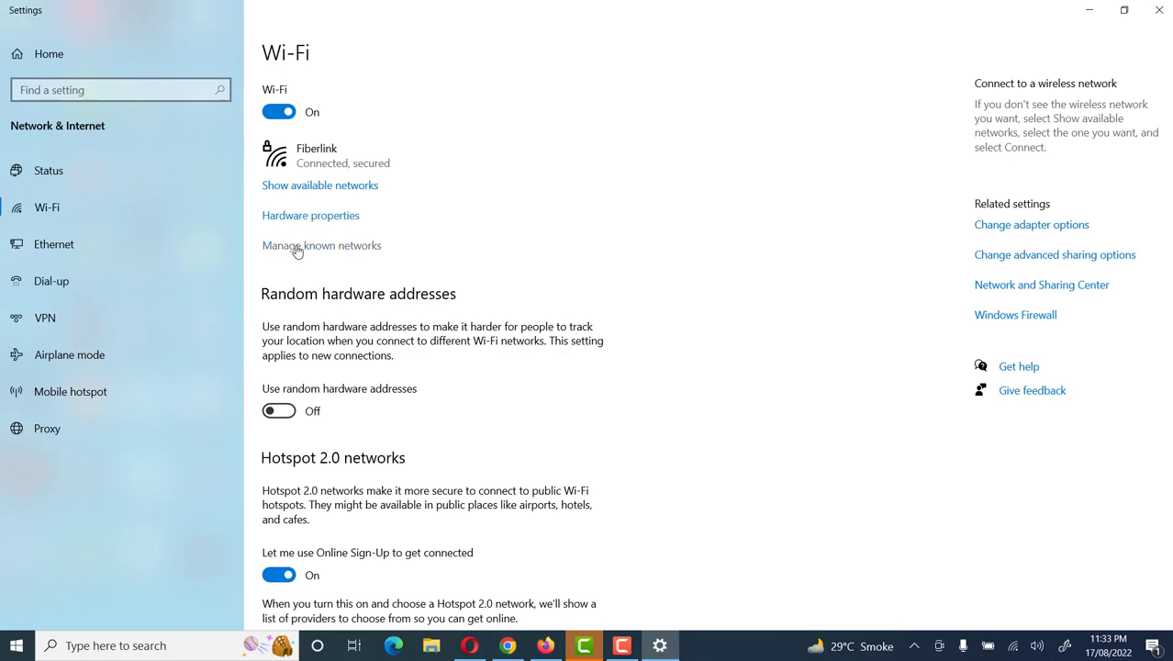
scroll(297, 251, "down", 2)
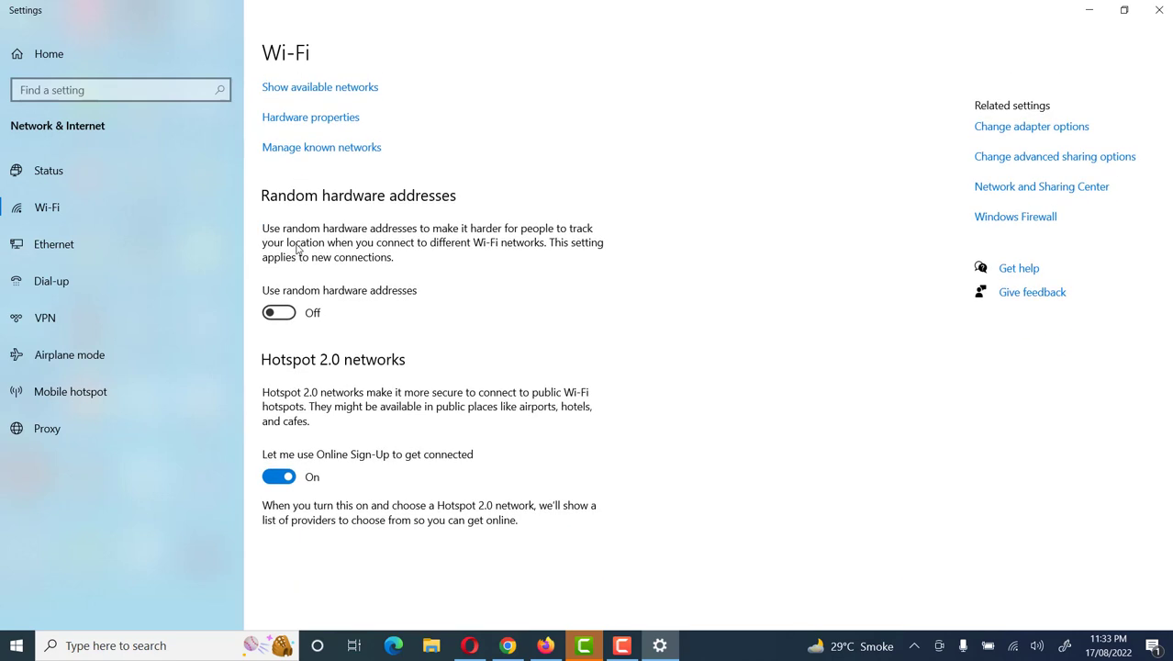
scroll(296, 250, "up", 2)
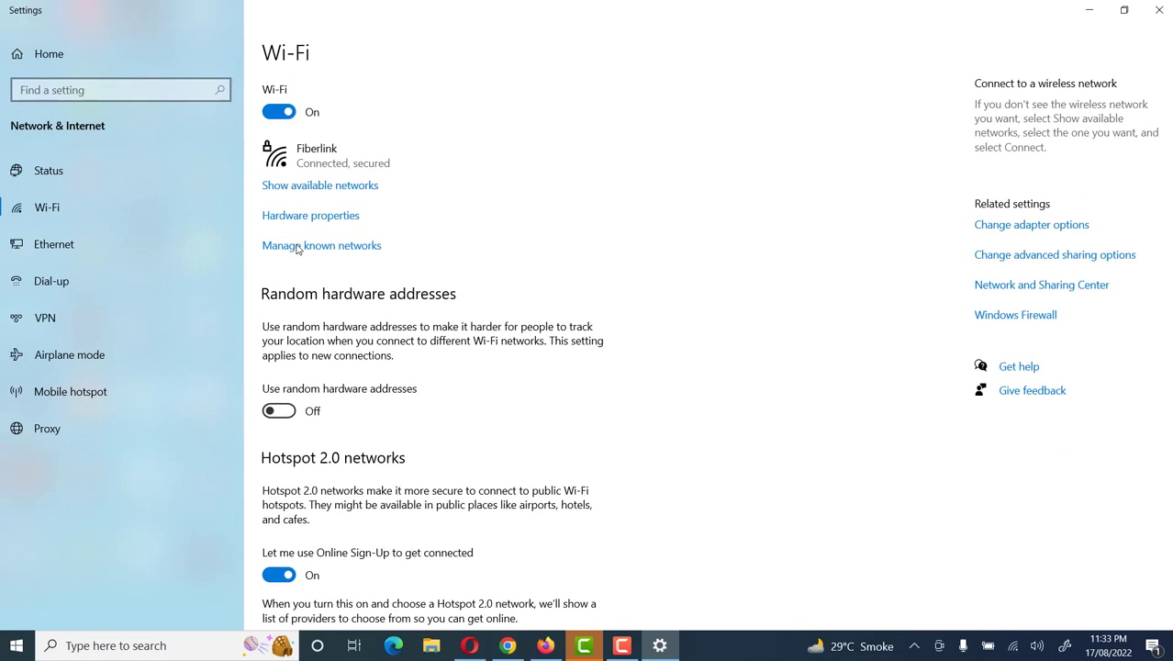
Look at the available wireless networks and the Wi-Fi hardware properties, and return to the Wi-Fi page.
left_click(303, 187)
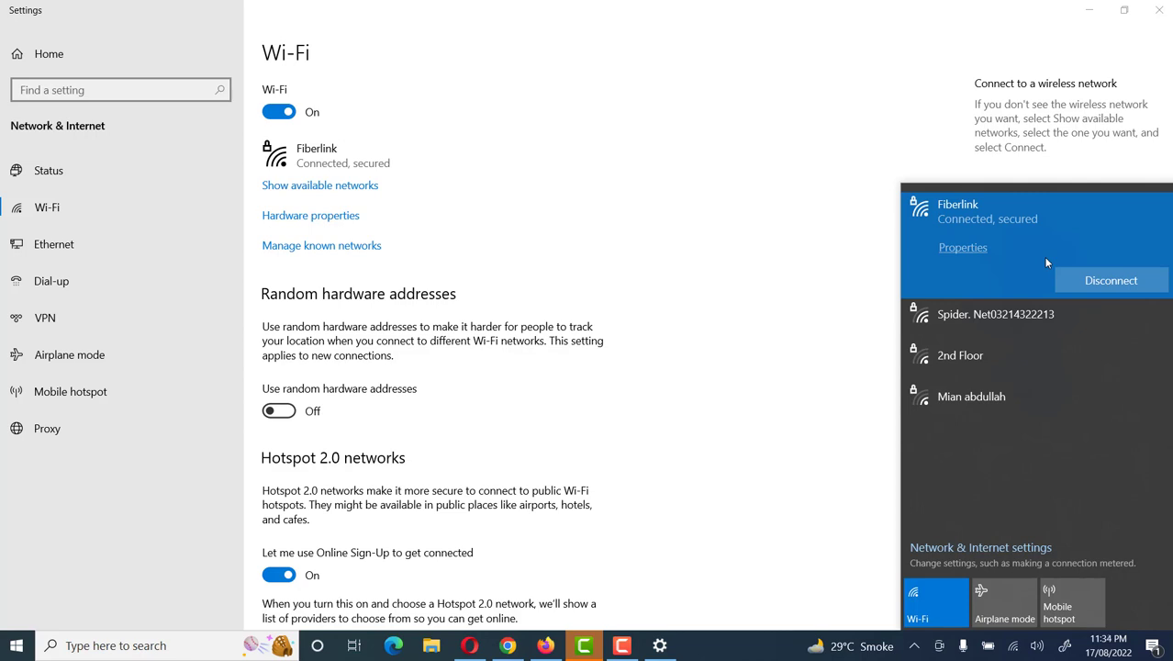
left_click(639, 204)
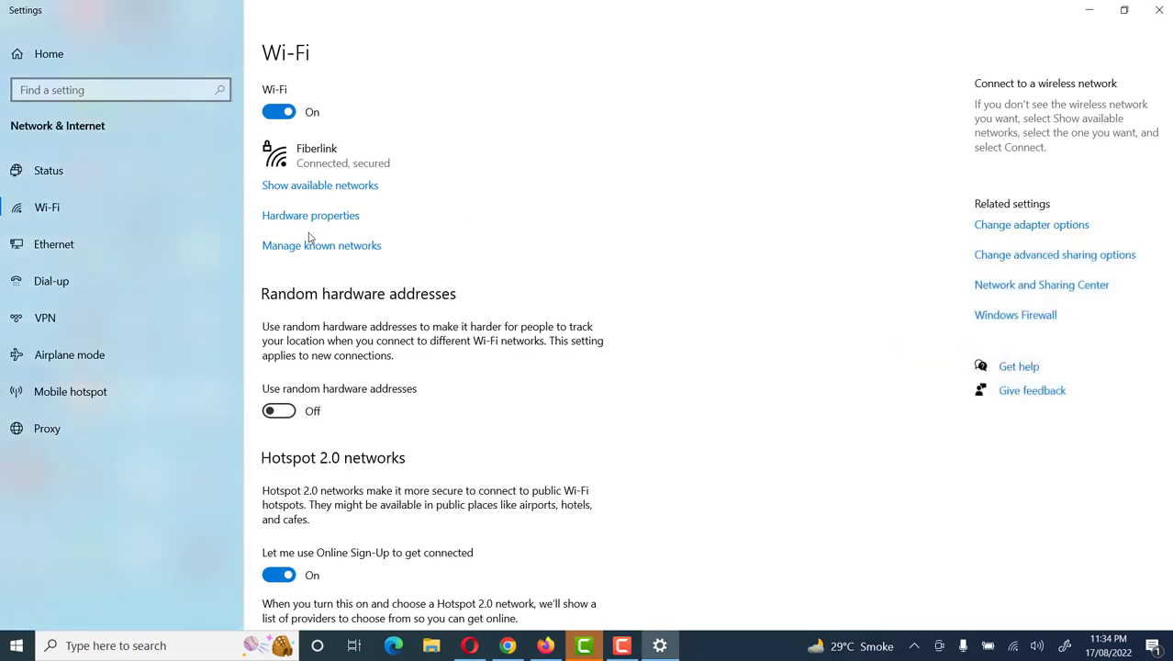
left_click(311, 219)
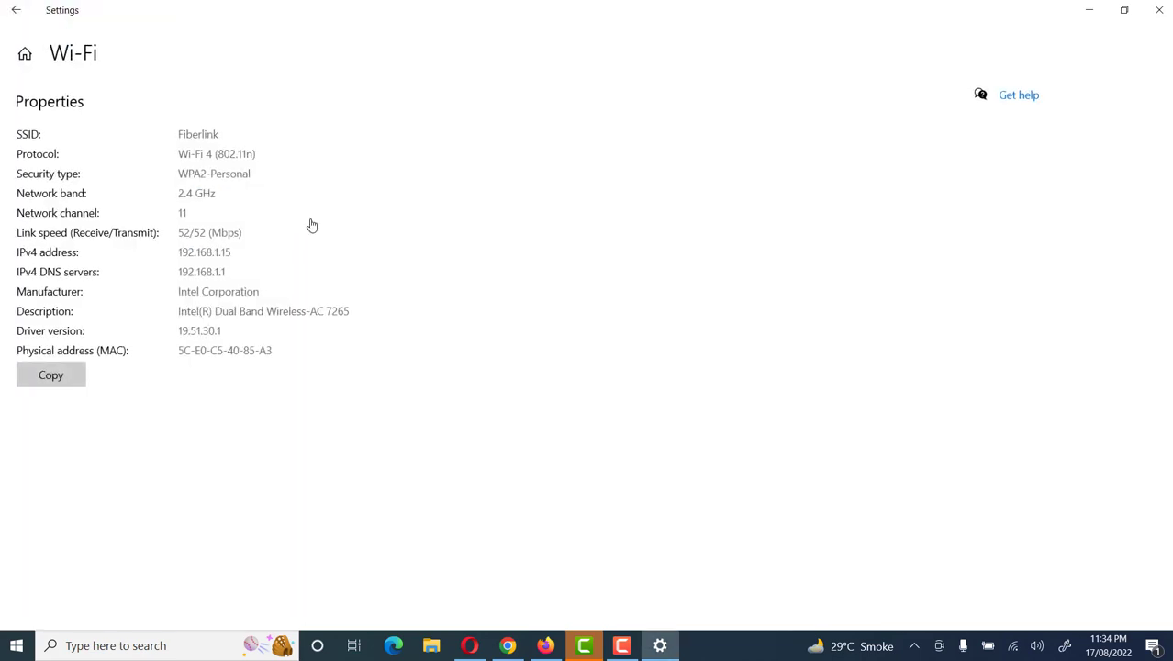
left_click(15, 11)
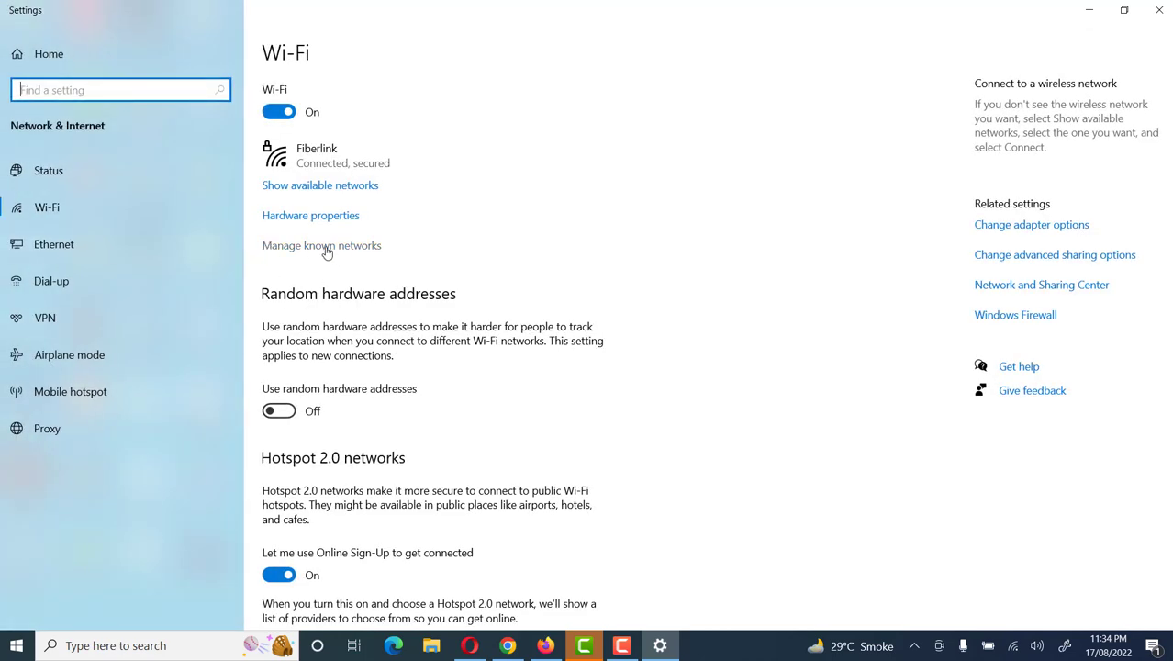
Review the whole list of known Wi-Fi networks and return to the Wi-Fi page.
left_click(327, 250)
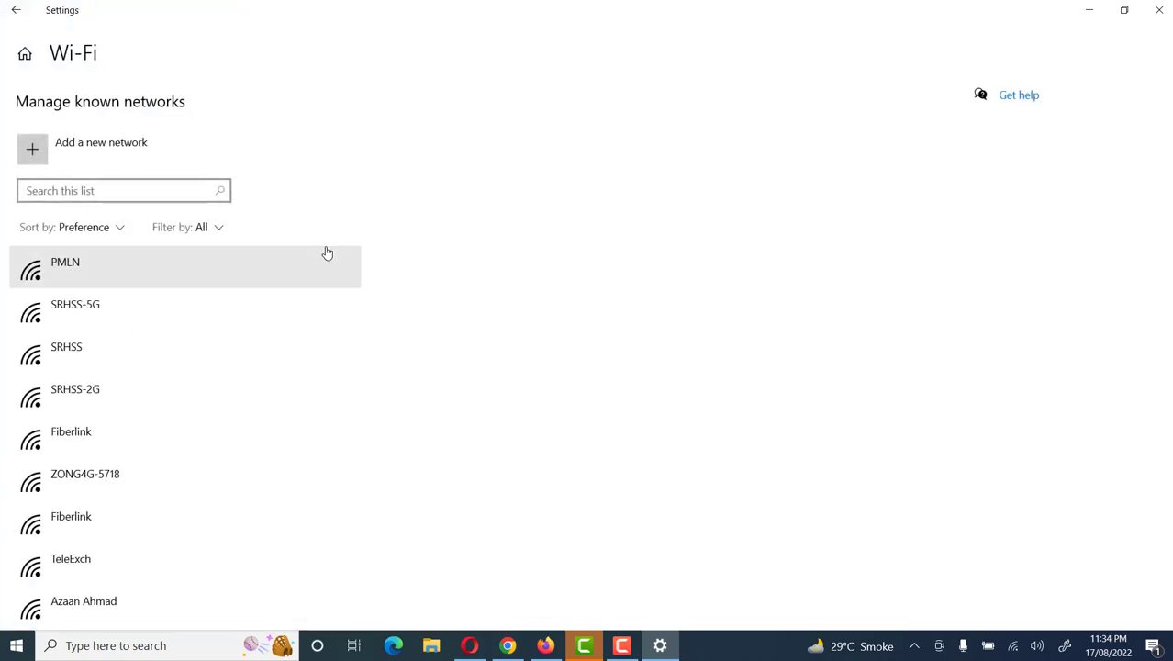
scroll(326, 251, "down", 3)
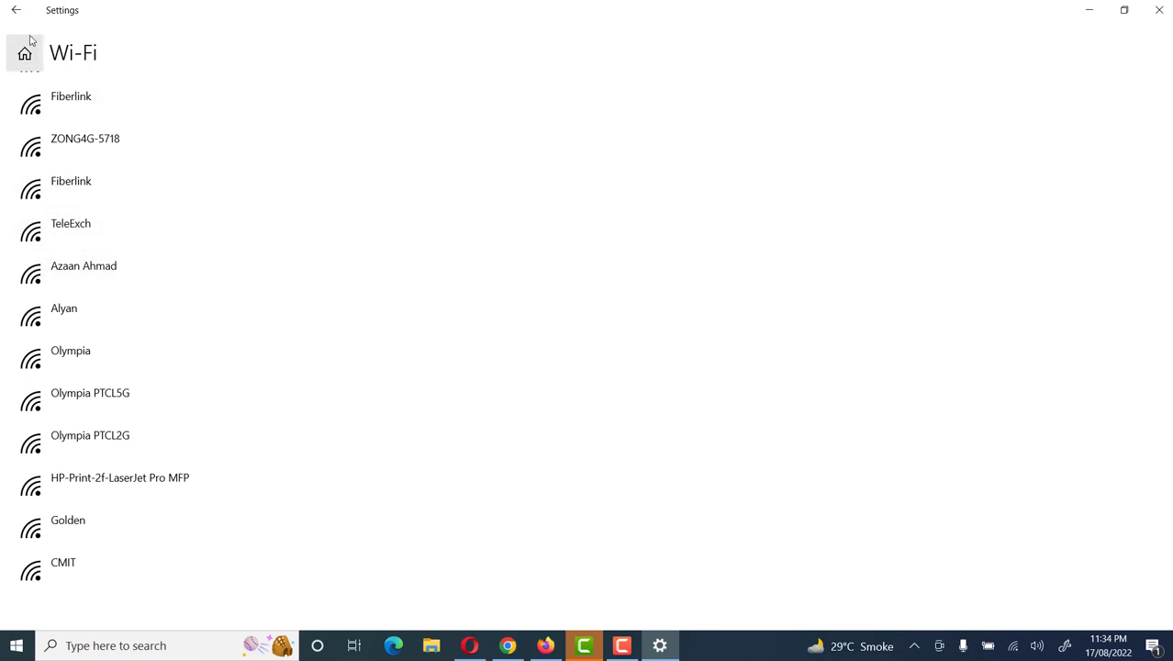
left_click(14, 11)
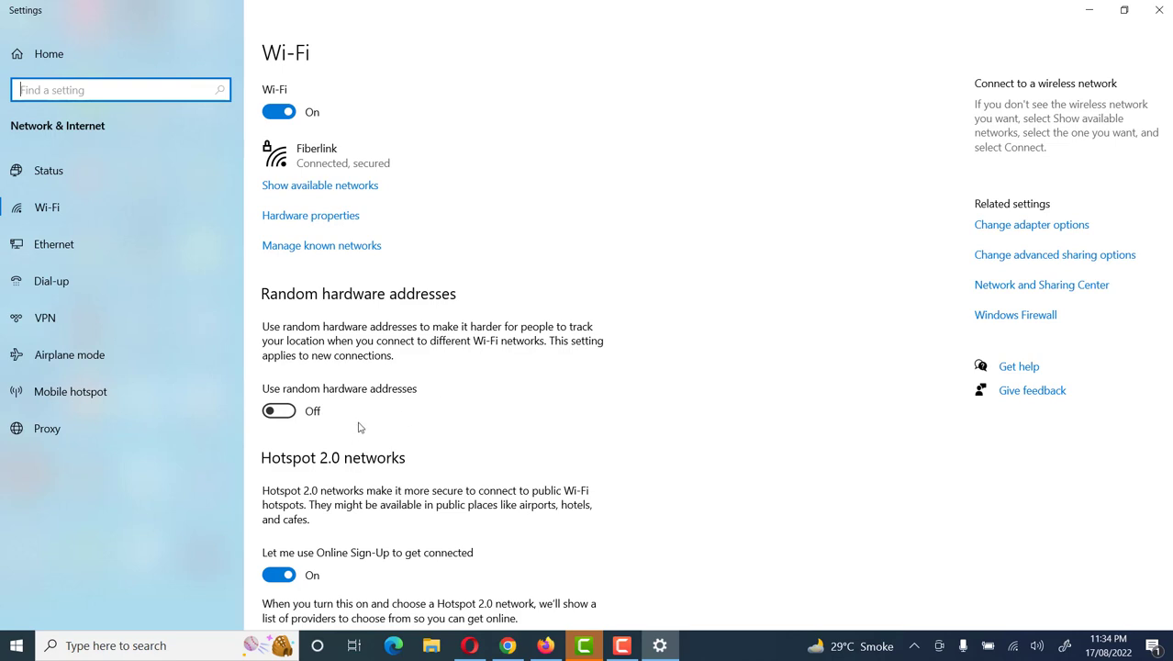
Open the network adapter options and display the status of the Wi-Fi adapter.
scroll(335, 477, "down", 2)
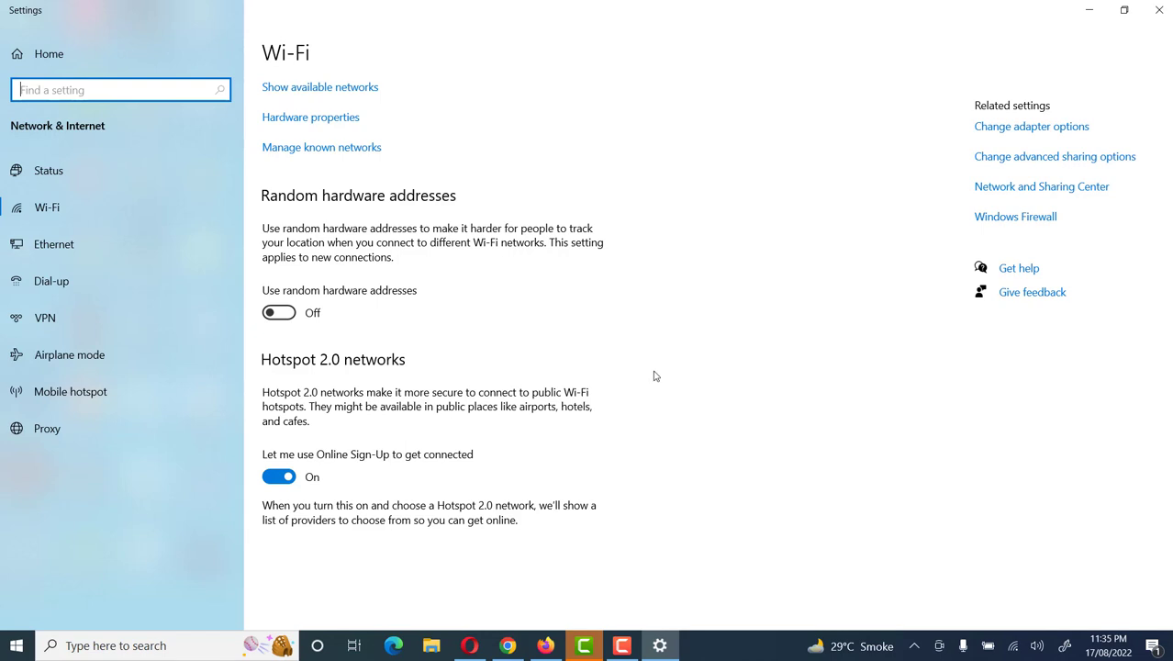
left_click(1002, 128)
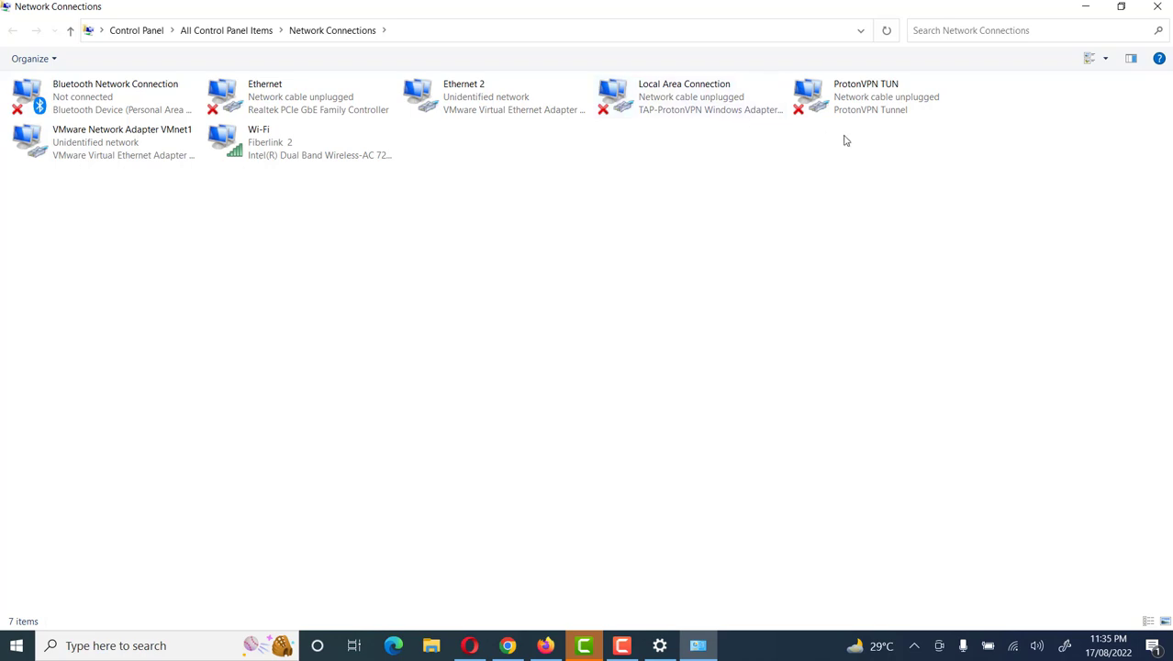
left_click(250, 95)
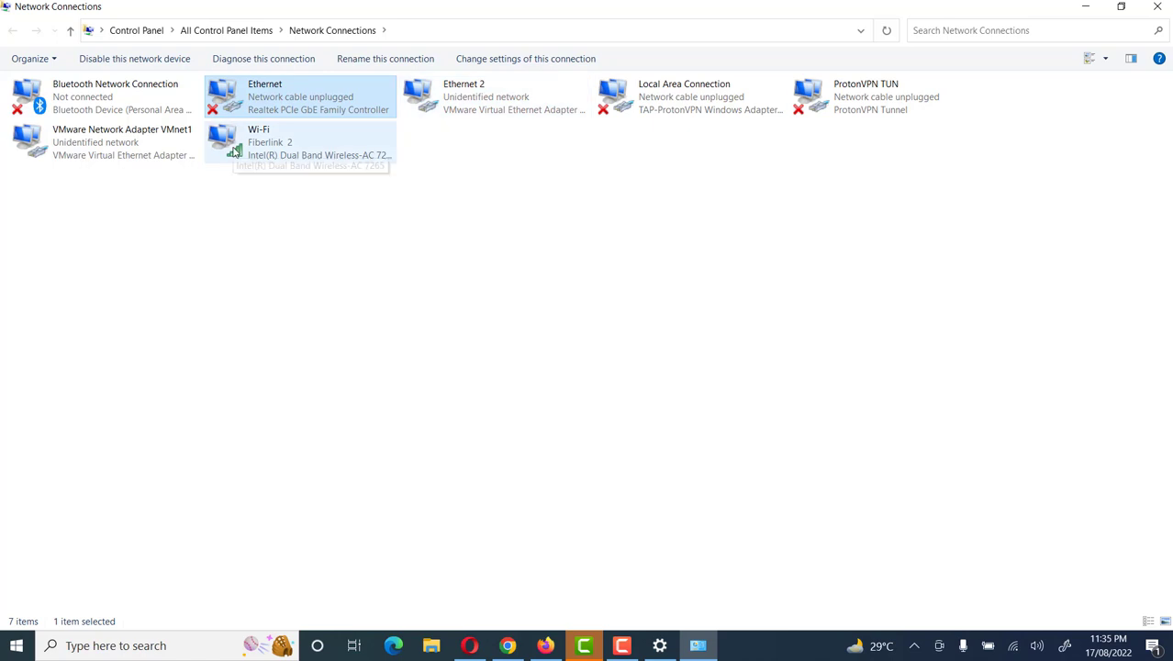
left_click(235, 152)
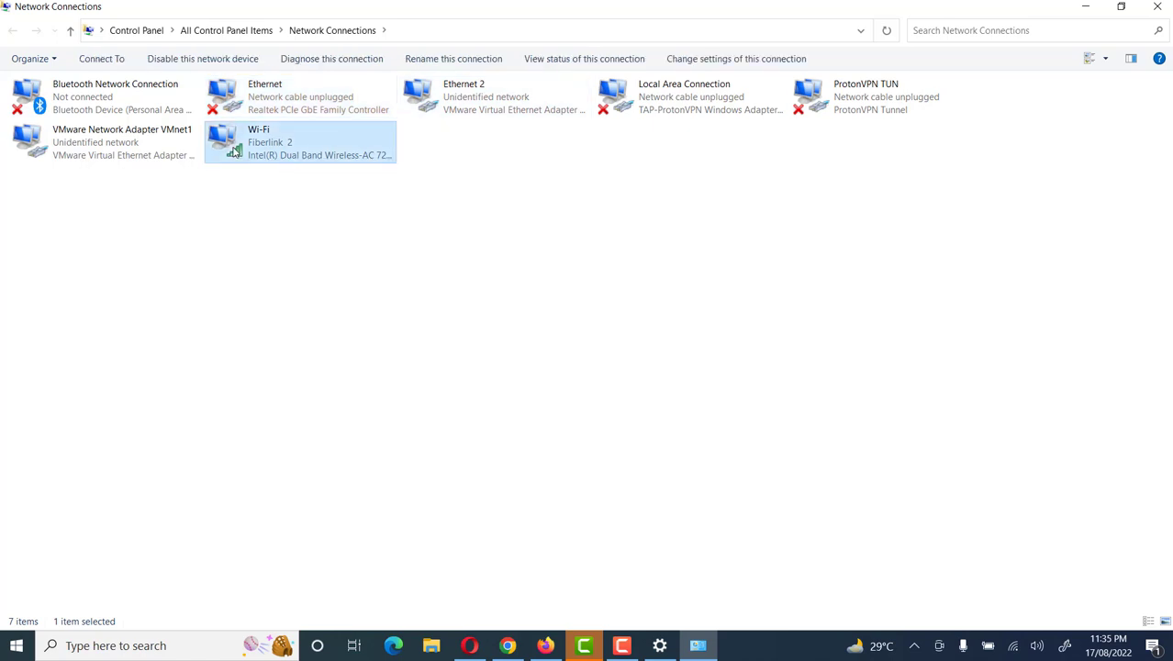
double_click(235, 151)
left_click_drag(535, 174, 533, 138)
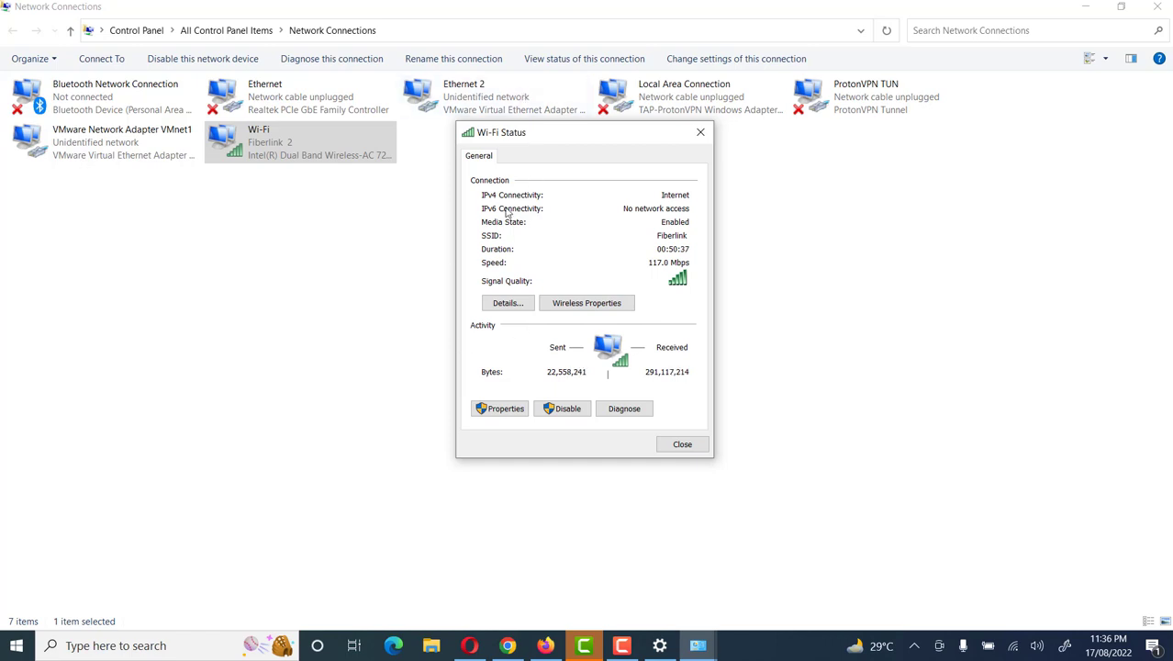
Examine the Wi-Fi connection details, including the IPv4 address, subnet mask, lease times and DHCP server, and close them.
left_click(505, 306)
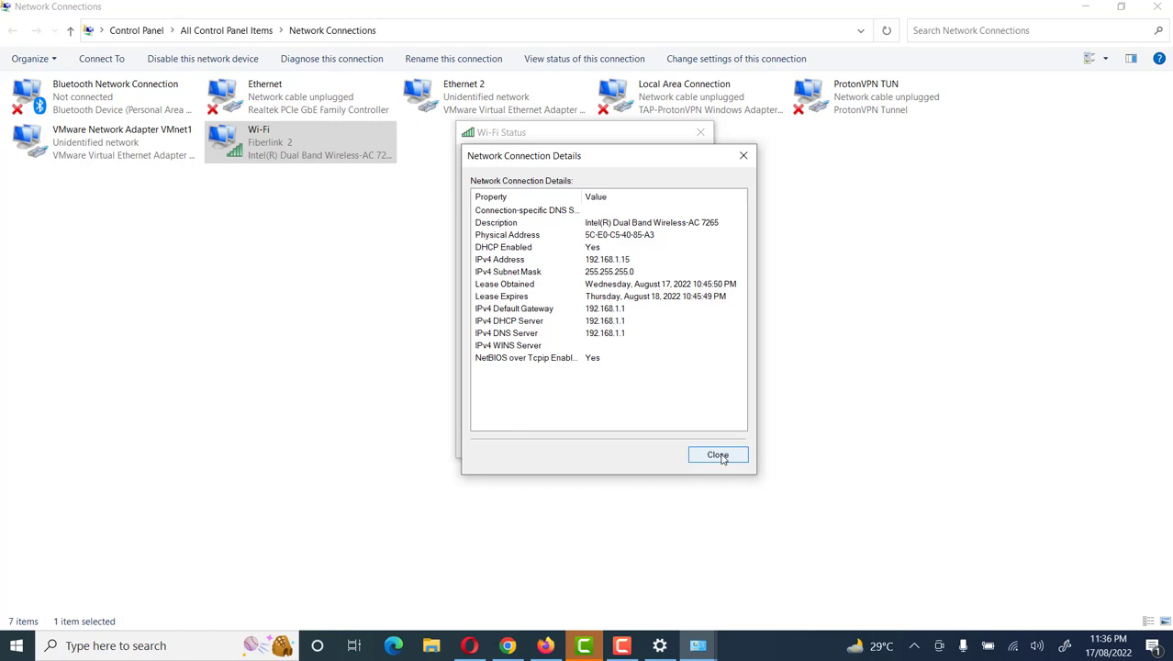
left_click(509, 248)
left_click(507, 260)
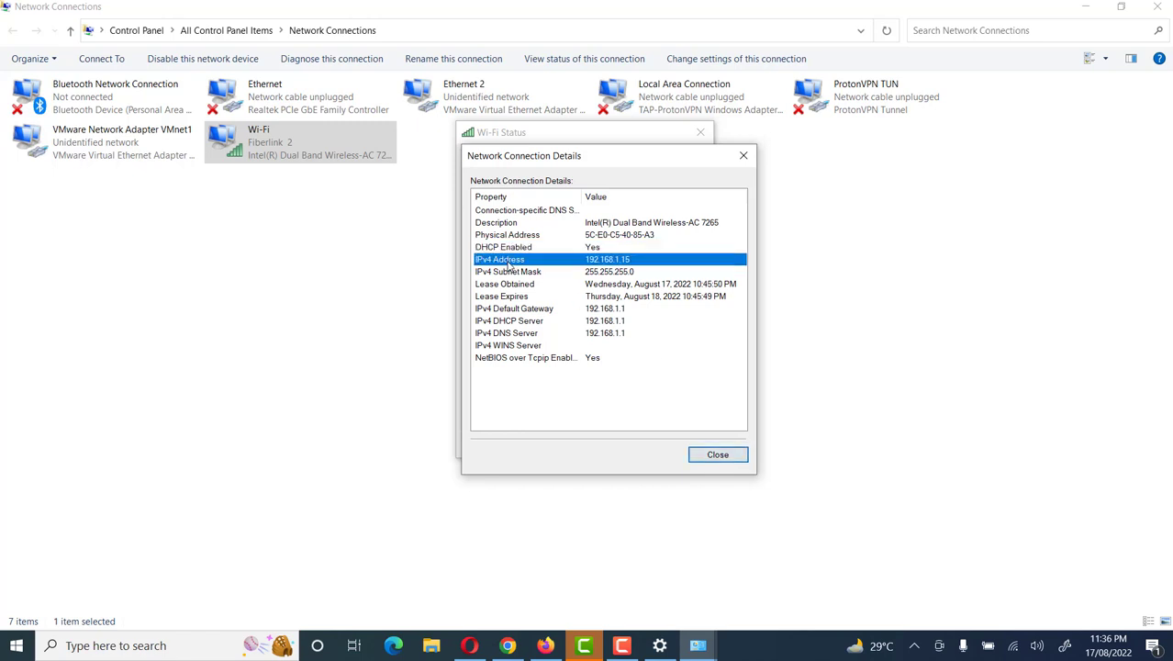
left_click(507, 271)
left_click(508, 285)
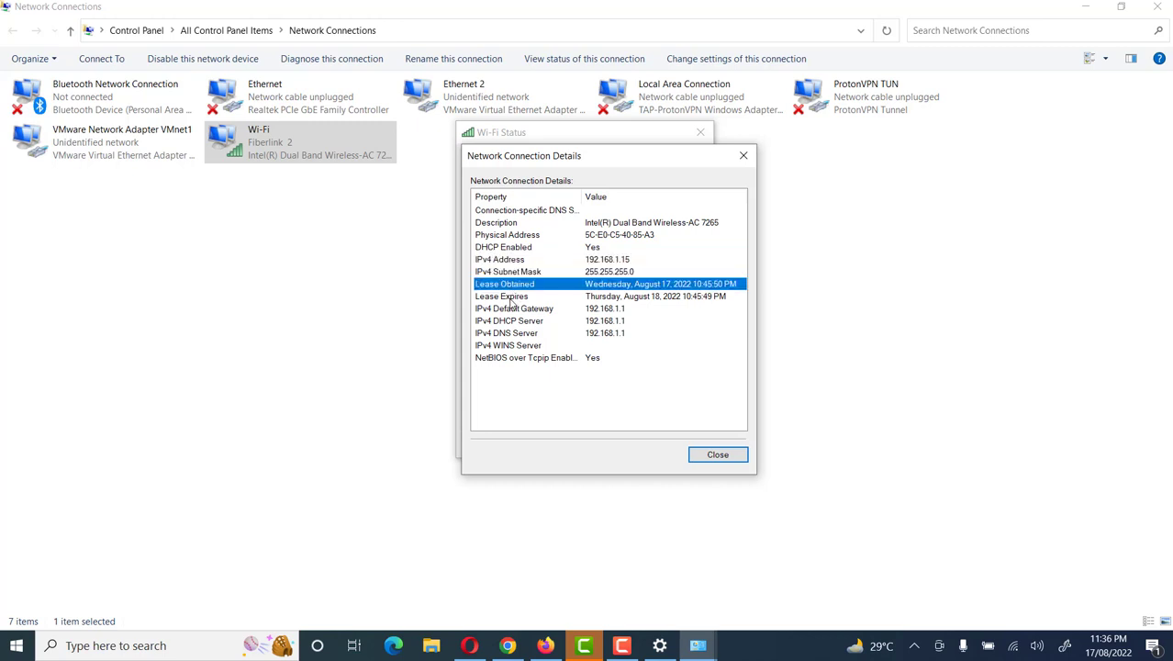
left_click(510, 297)
left_click(520, 321)
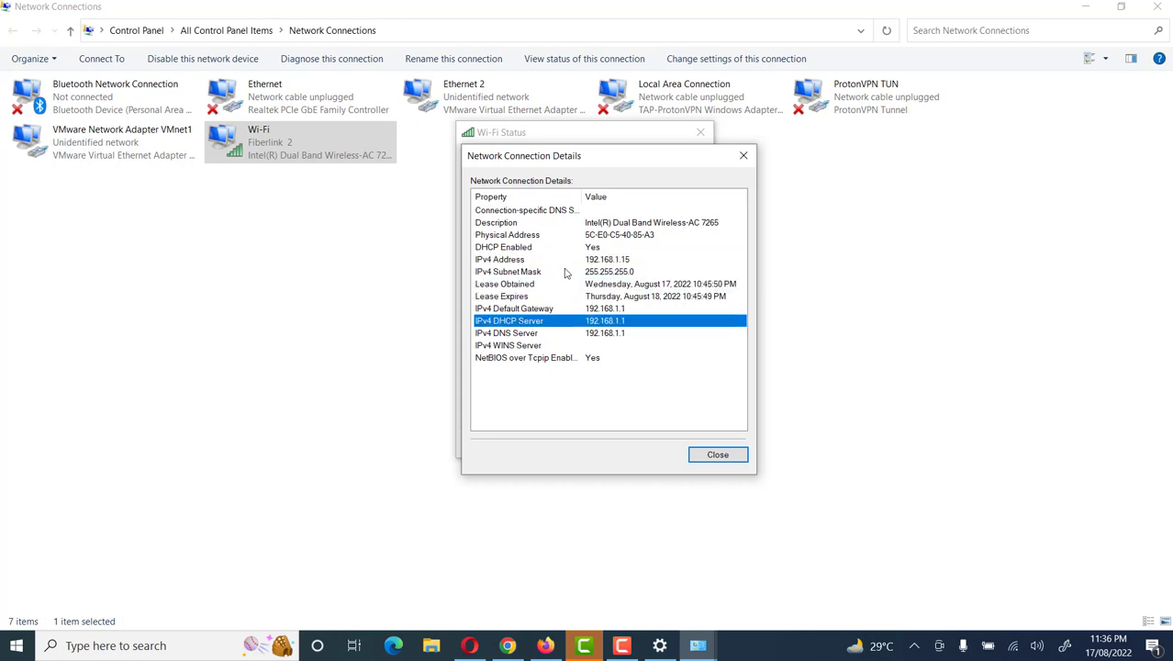
left_click(710, 454)
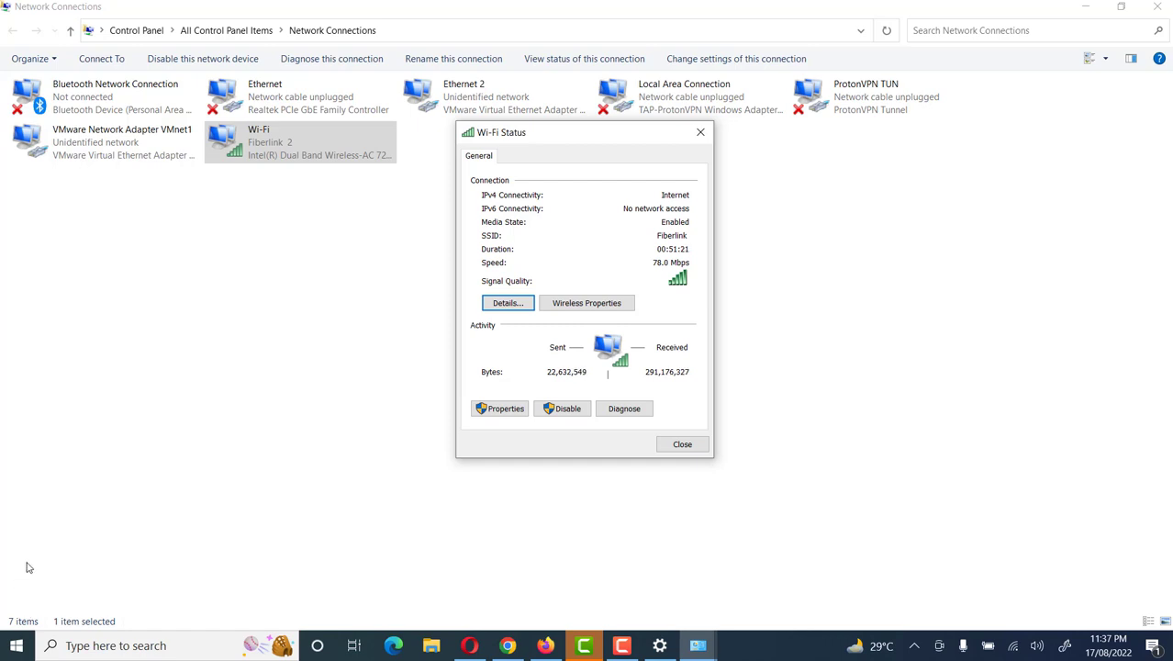
Review the wireless network's connection, security and advanced 802.11 settings, and cancel out of its properties.
left_click(585, 306)
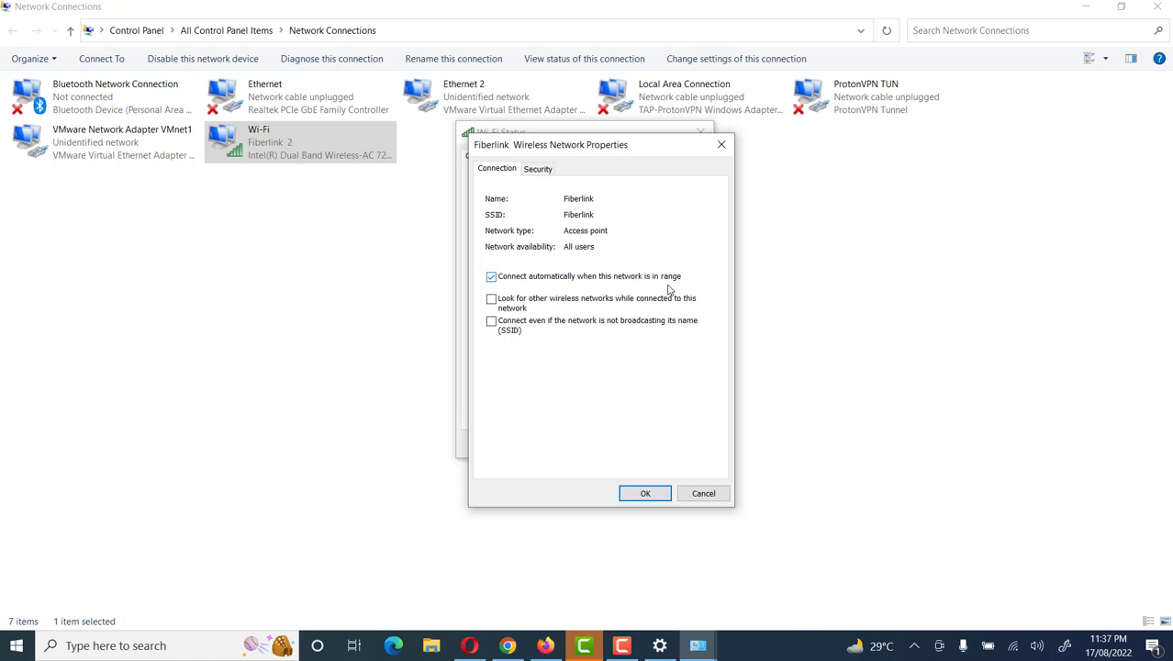
left_click(492, 277)
left_click(532, 173)
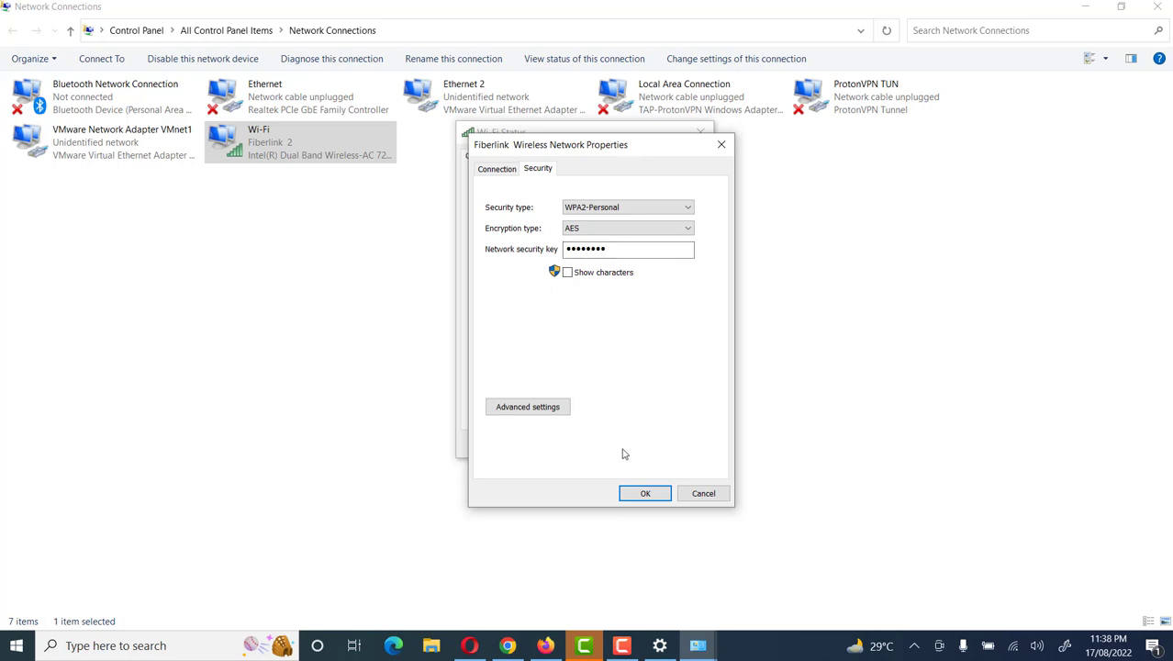
left_click(544, 411)
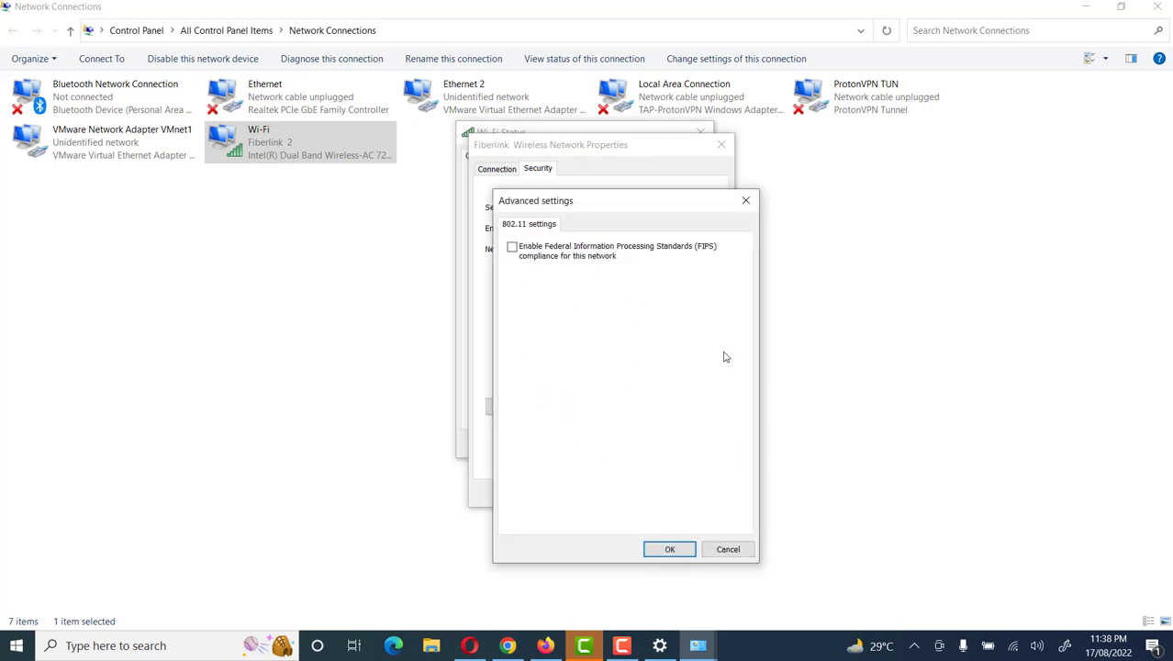
left_click(727, 548)
left_click(704, 495)
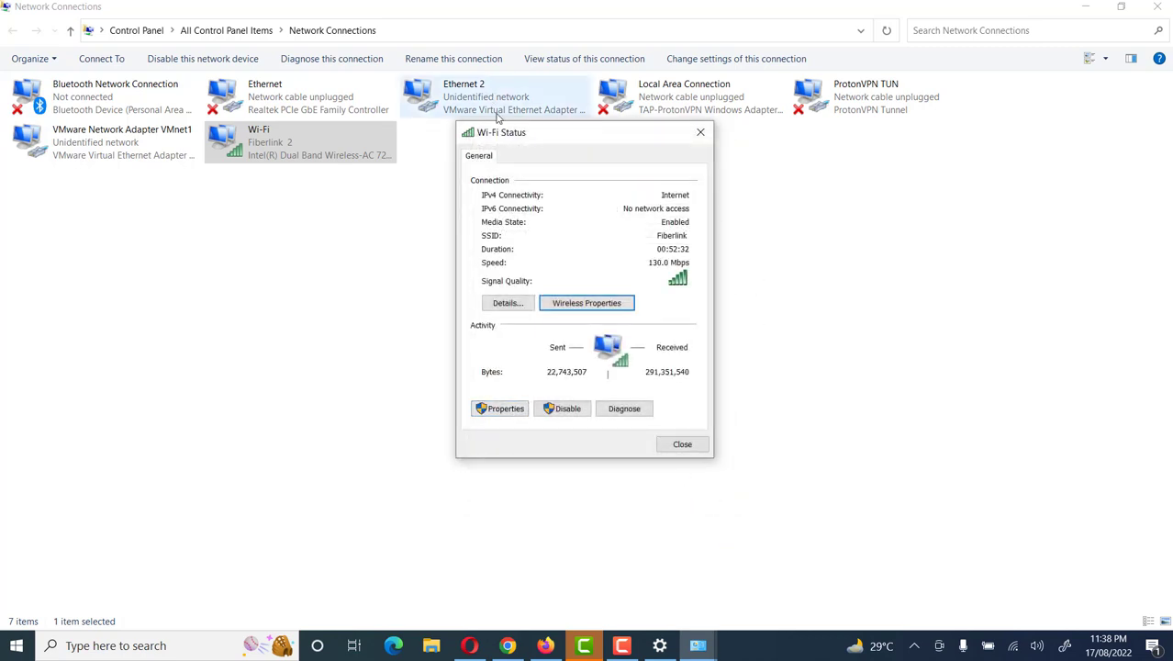
Open the Wi-Fi adapter's properties and look through the protocols and services the connection uses.
left_click_drag(513, 138, 446, 142)
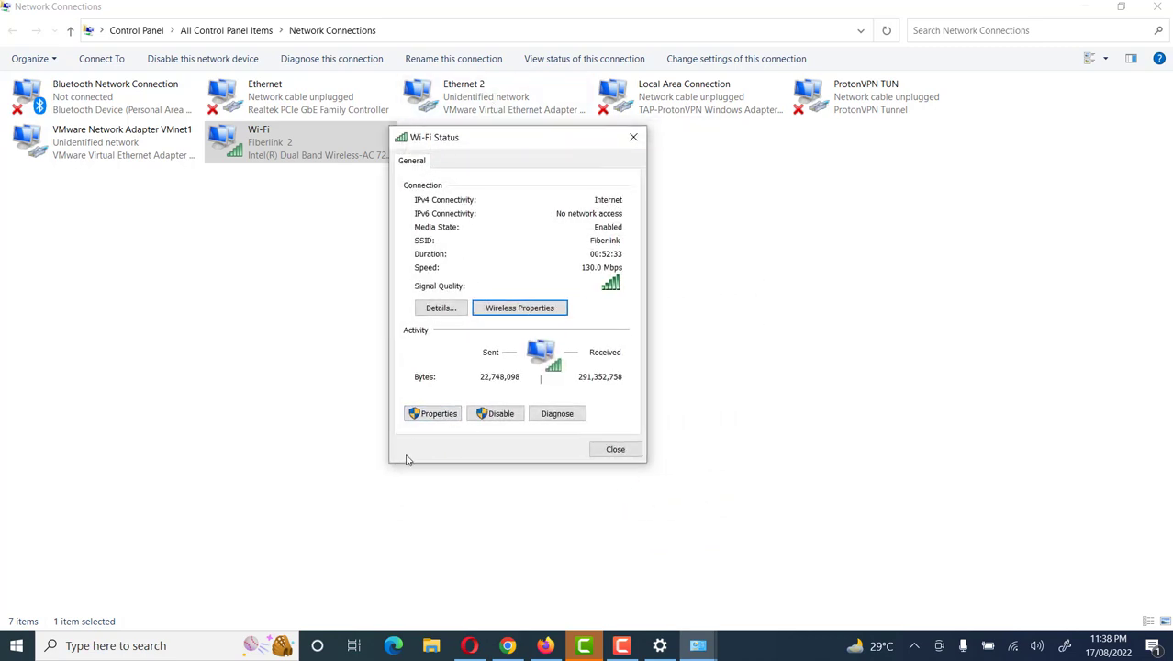
left_click(438, 422)
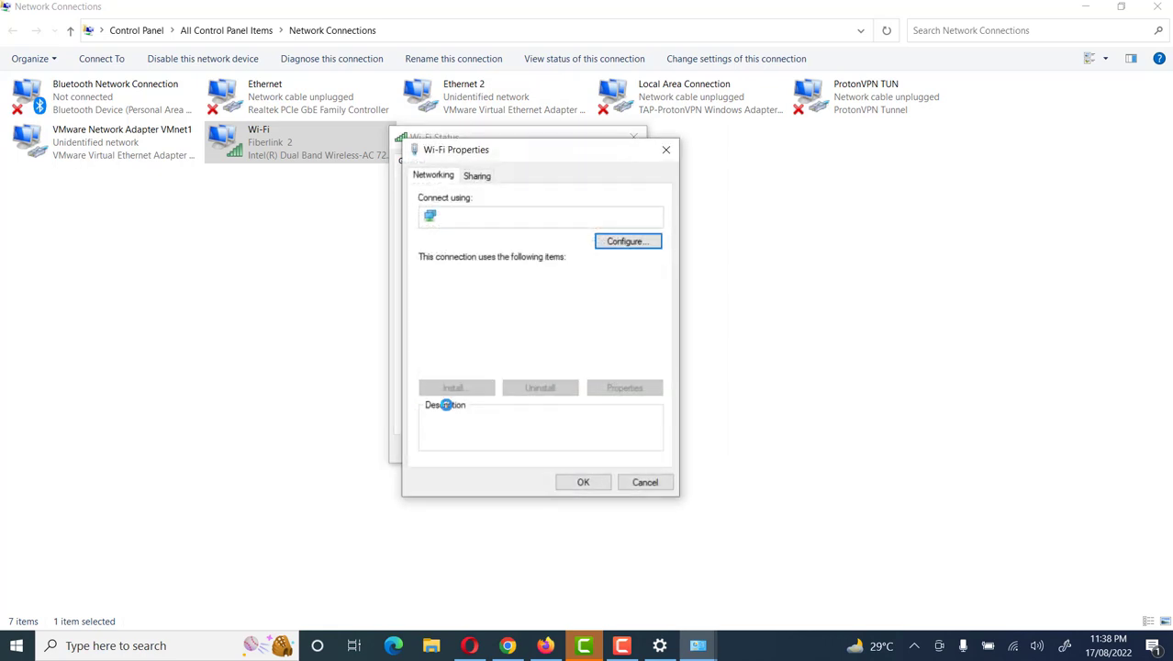
left_click_drag(539, 162, 513, 132)
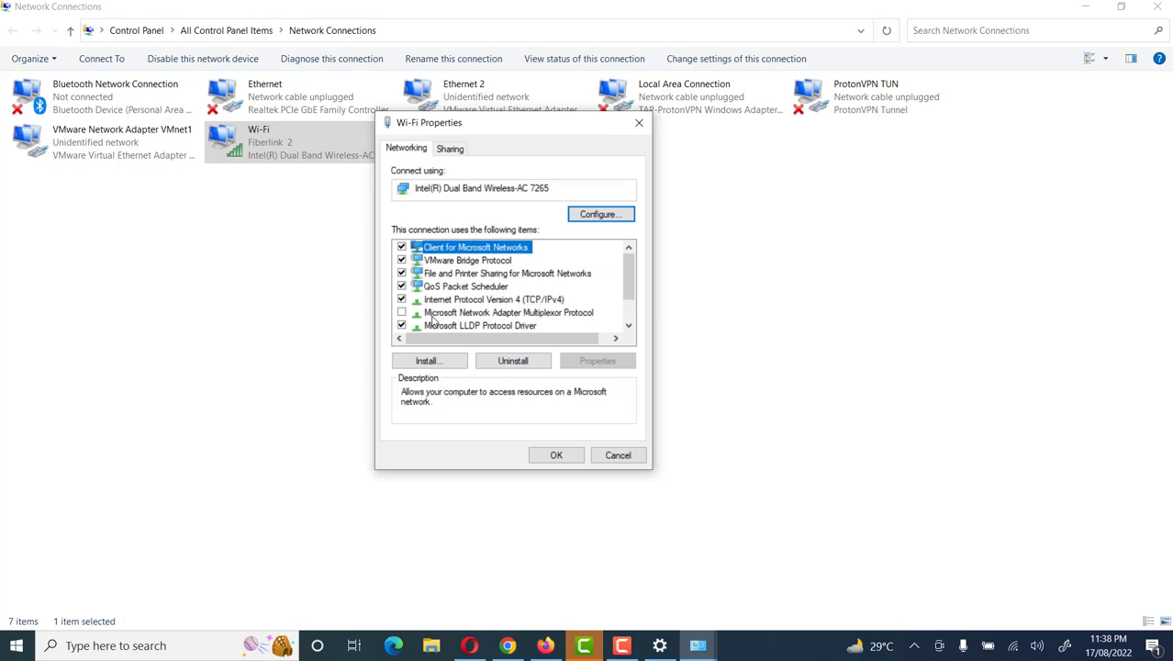
scroll(478, 311, "down", 1)
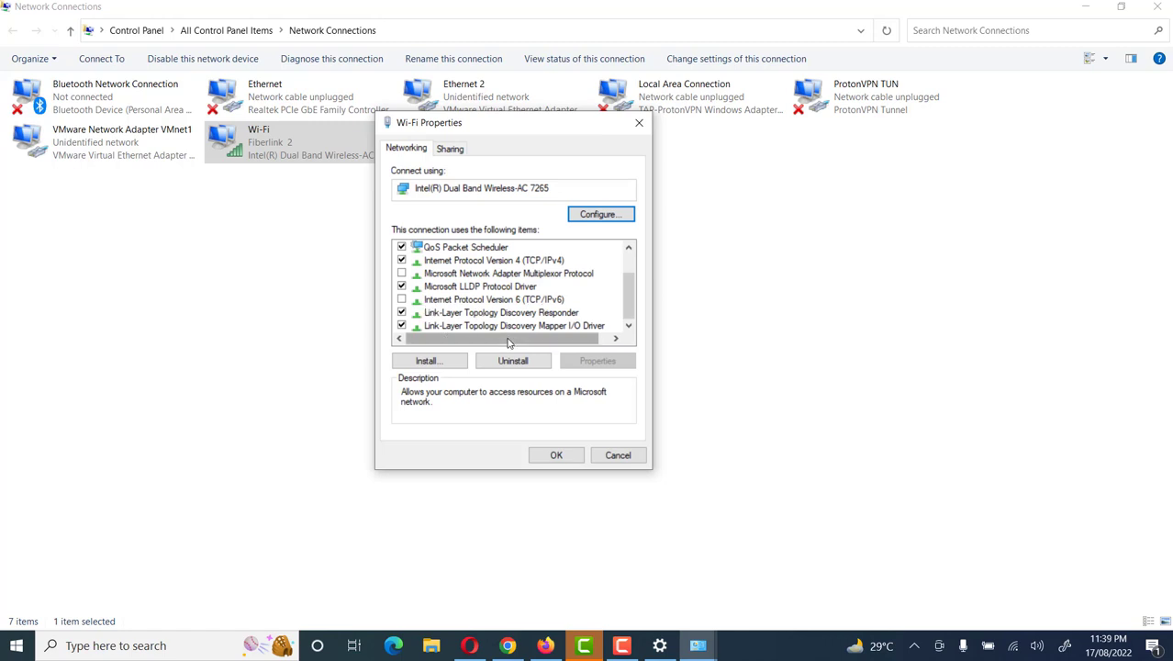
Try sharing the Wi-Fi internet connection with VMware Network Adapter VMnet1, including a look at its service settings.
left_click(450, 151)
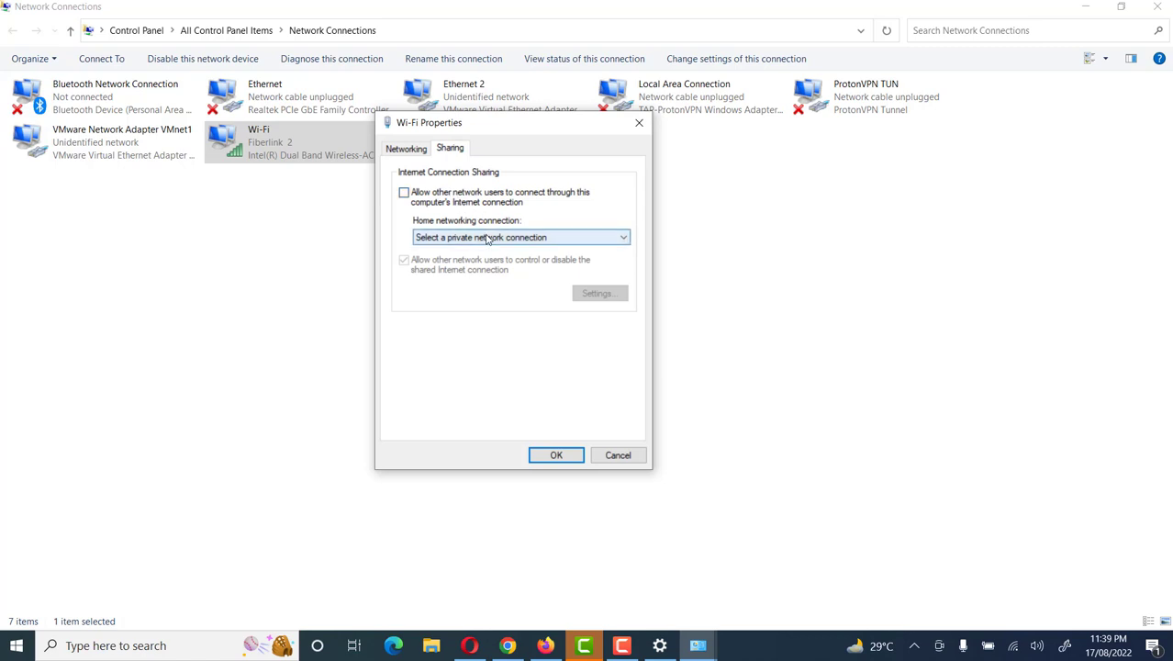
left_click(425, 197)
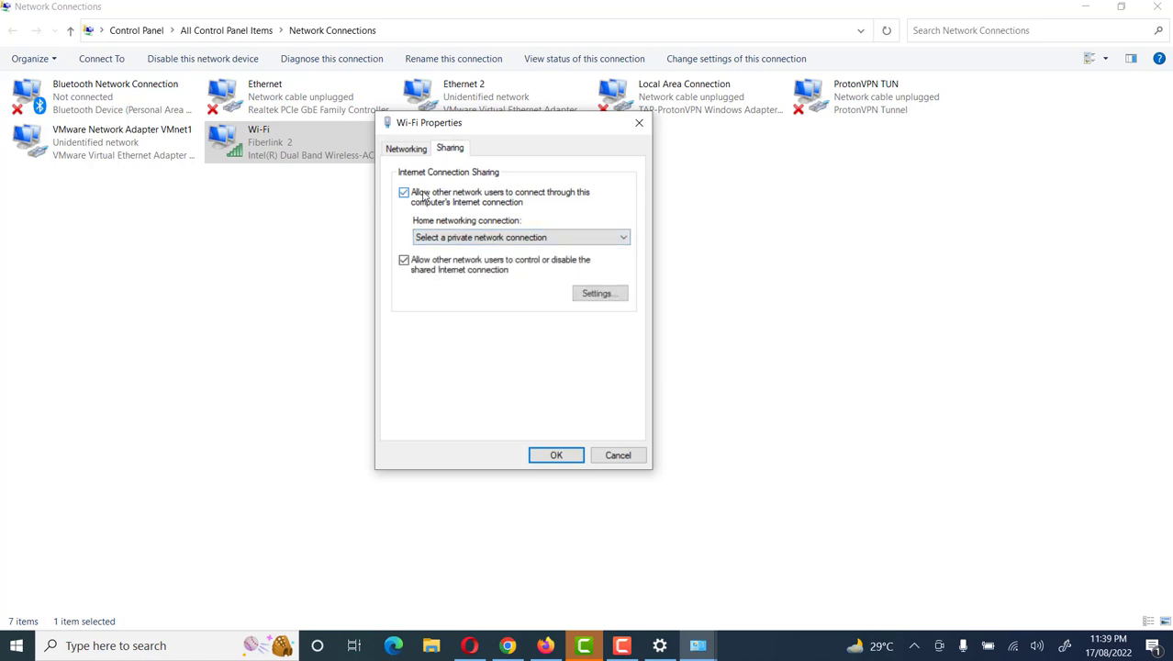
left_click(452, 241)
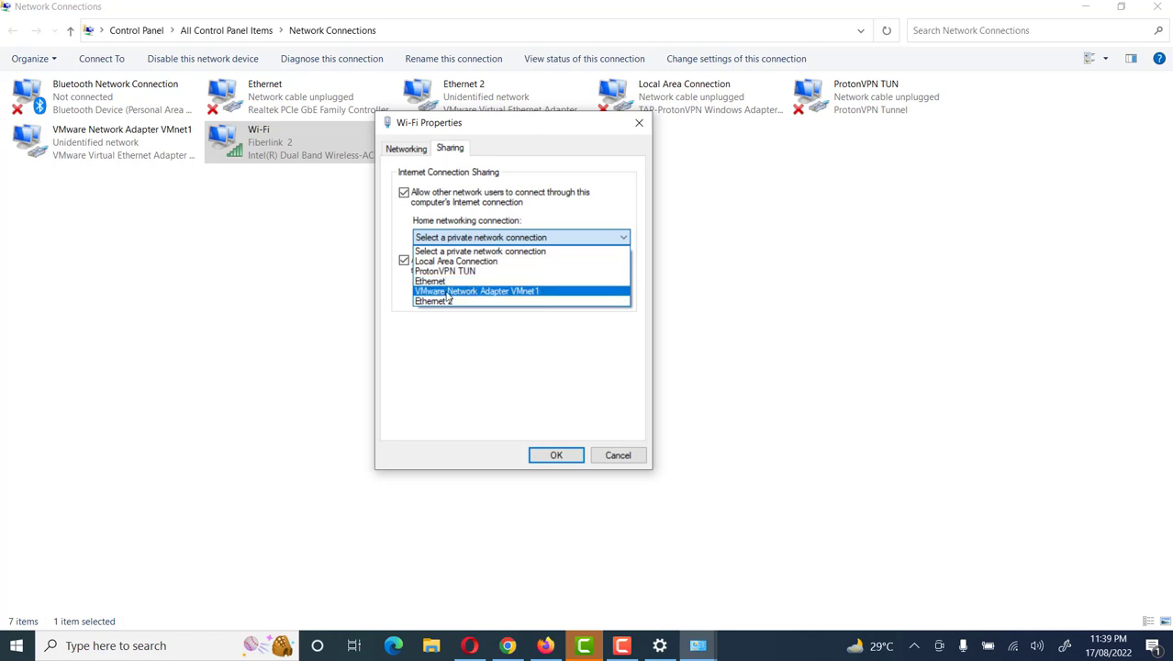
left_click(448, 291)
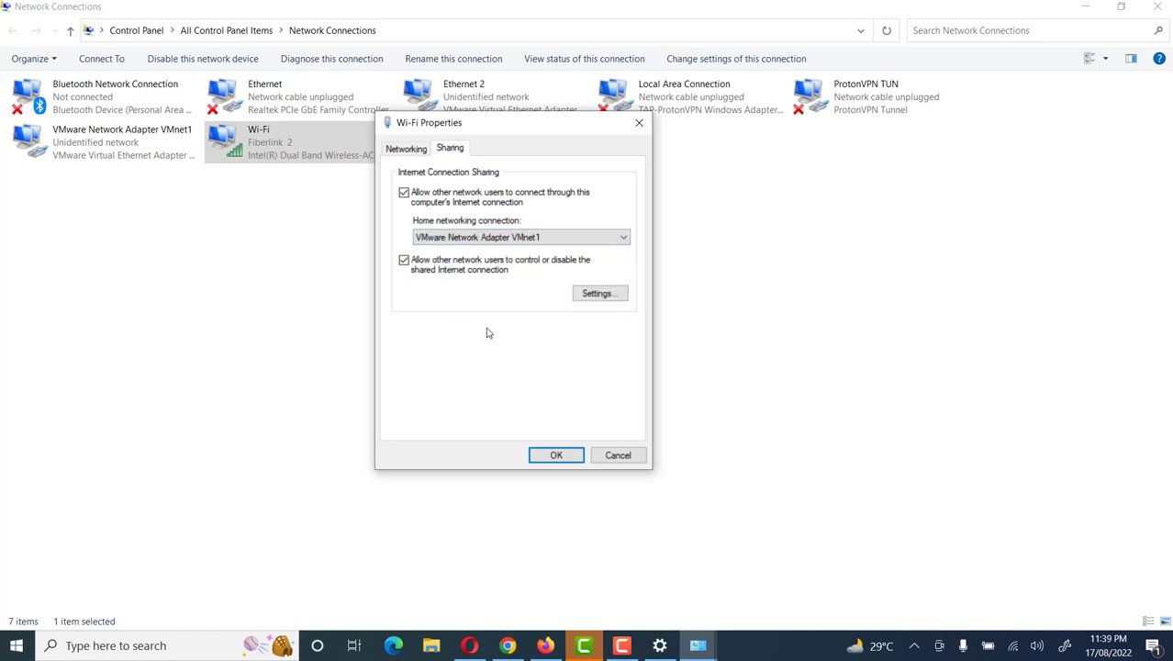
left_click(595, 299)
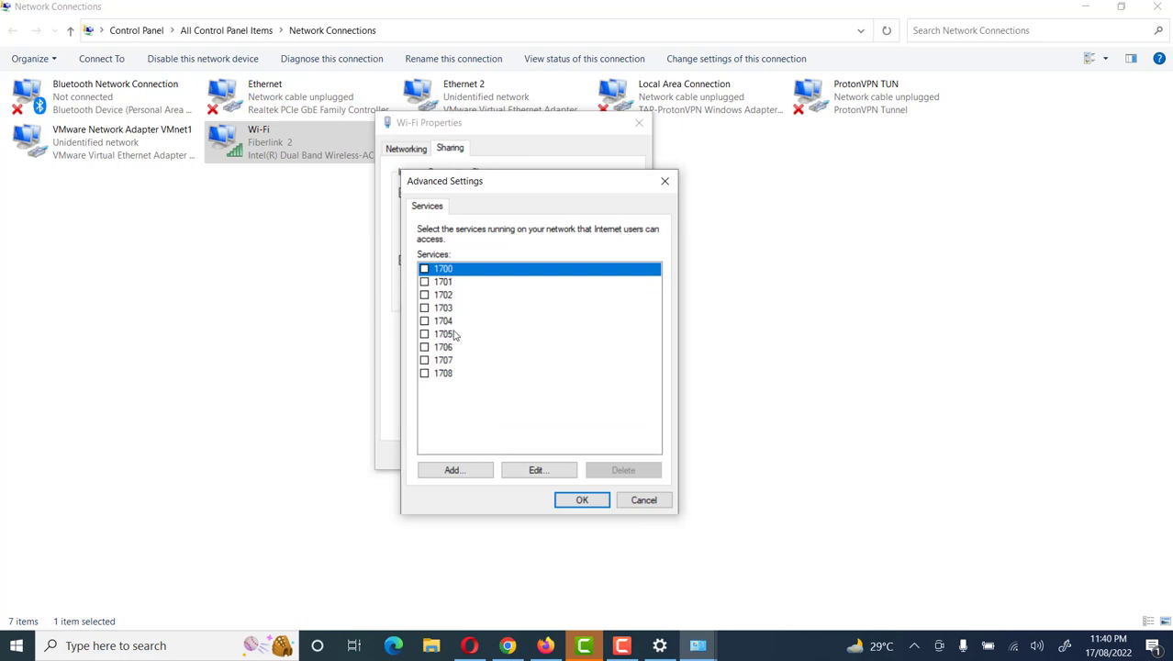
left_click(643, 499)
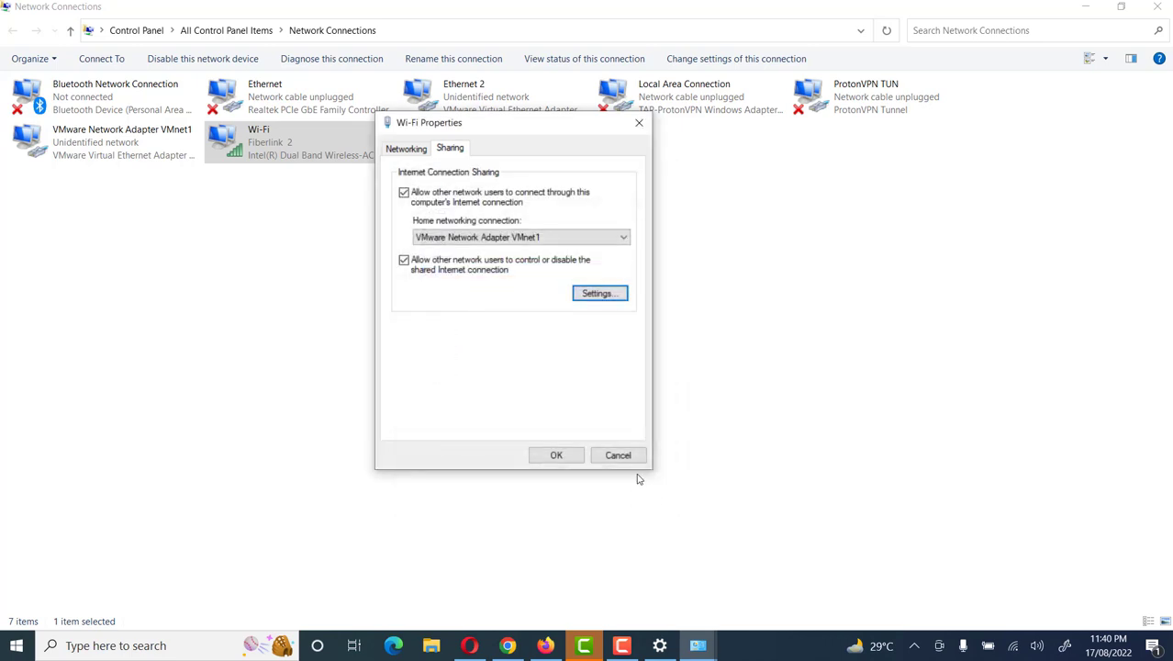
left_click(431, 201)
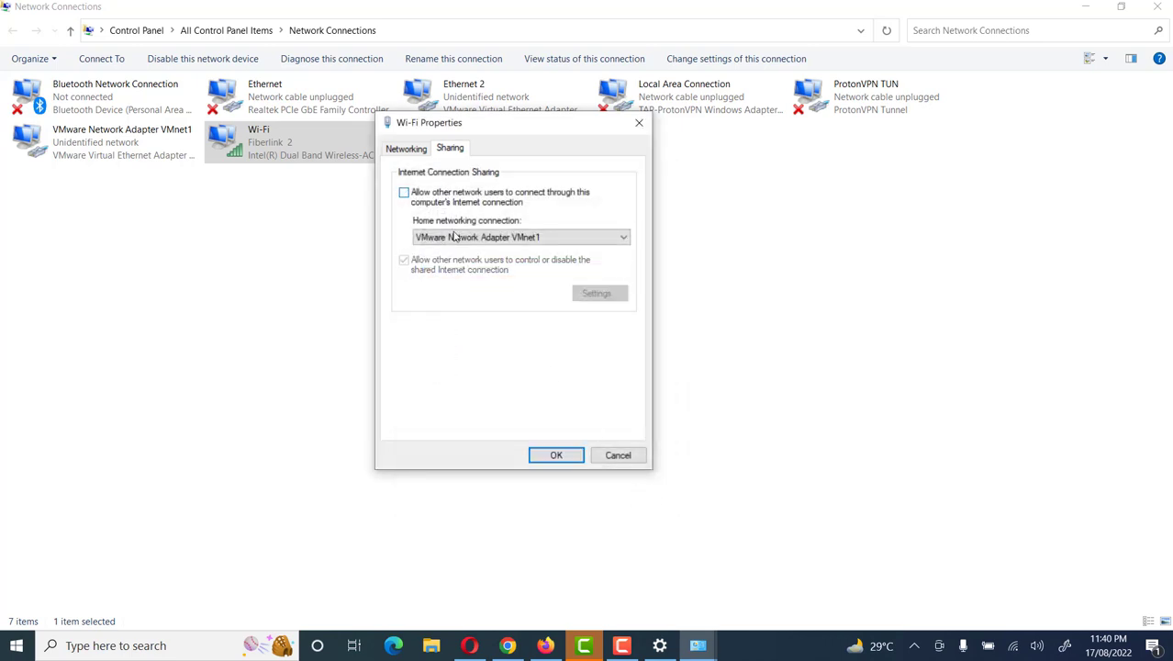
left_click(418, 151)
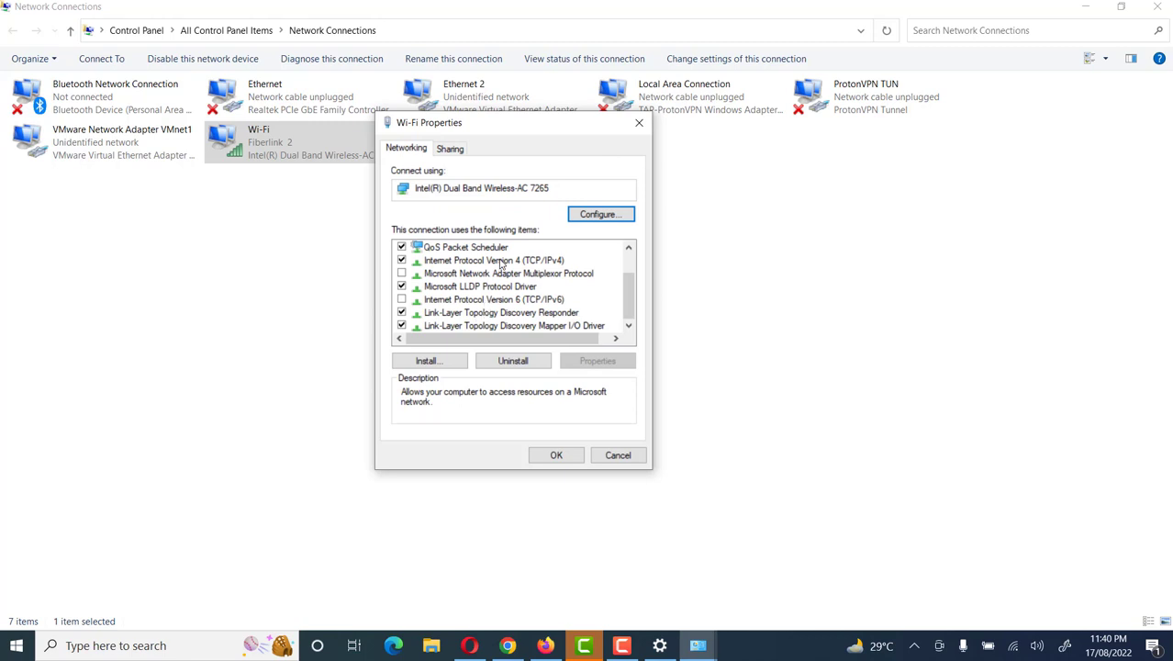
left_click(457, 261)
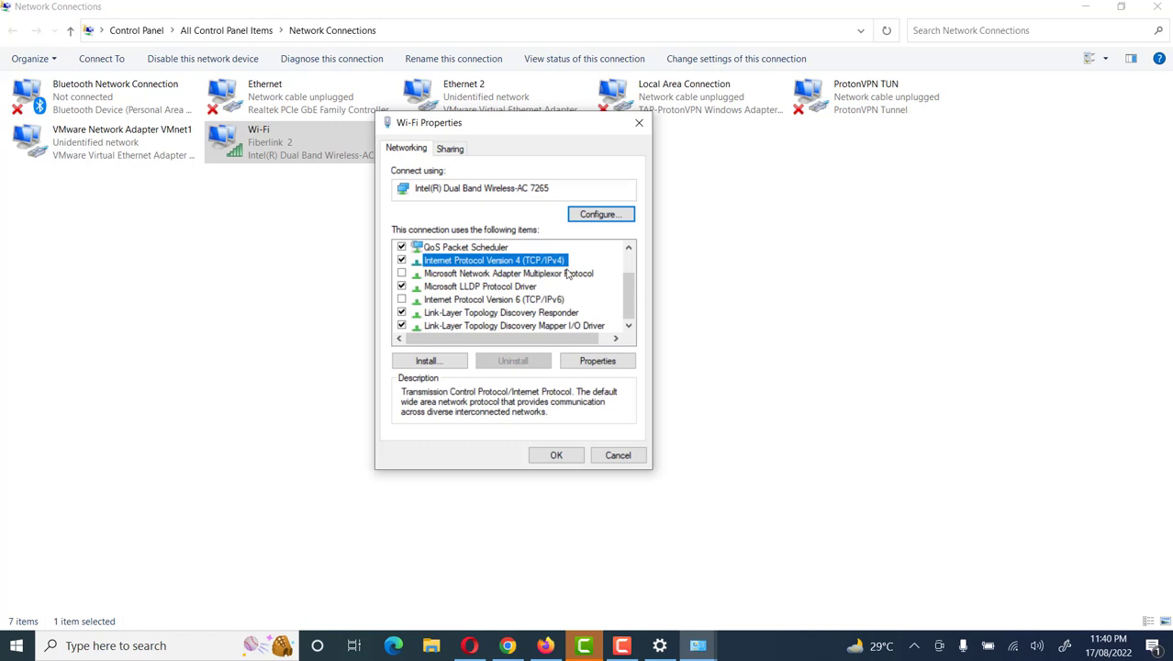
left_click(599, 362)
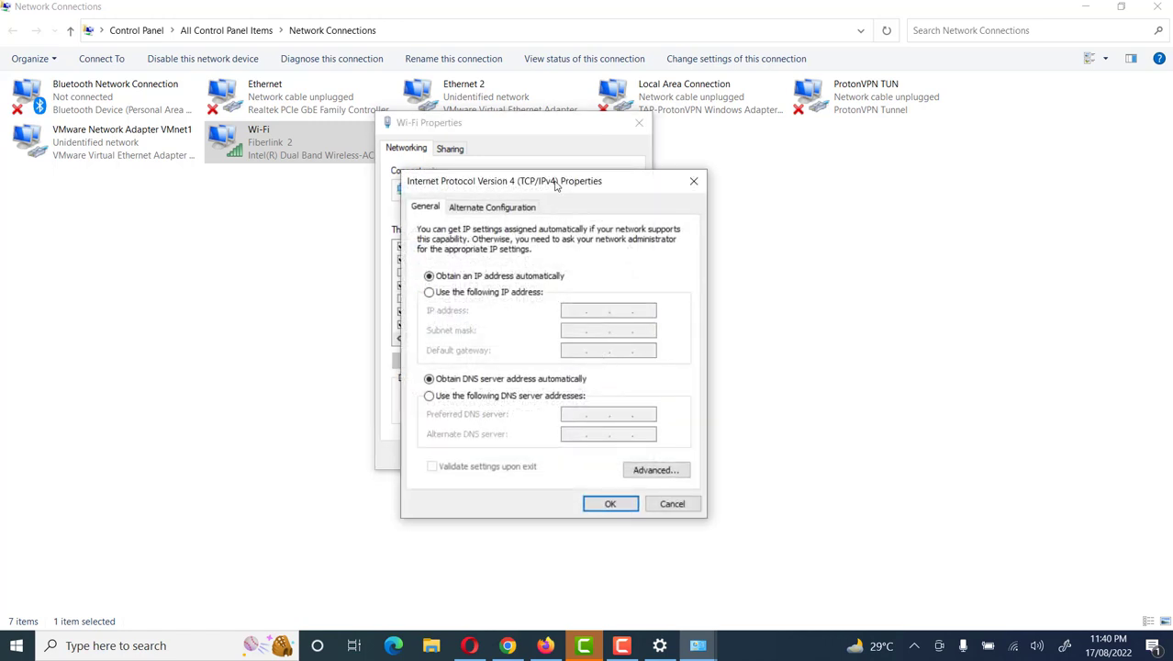
left_click_drag(557, 181, 496, 139)
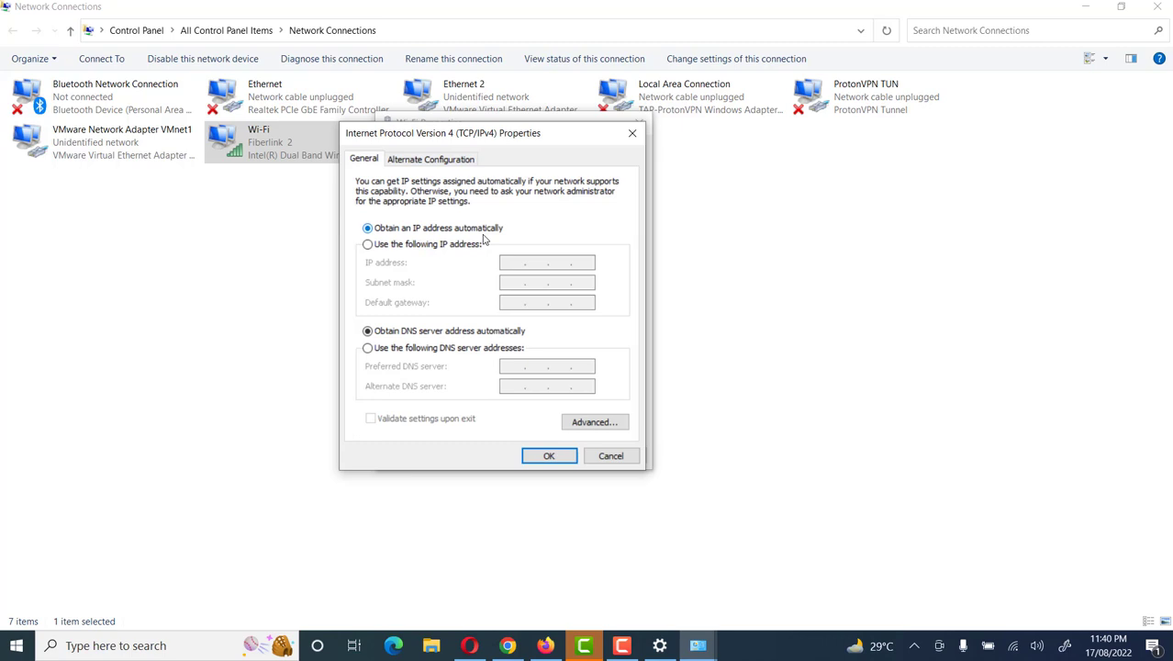
left_click(382, 252)
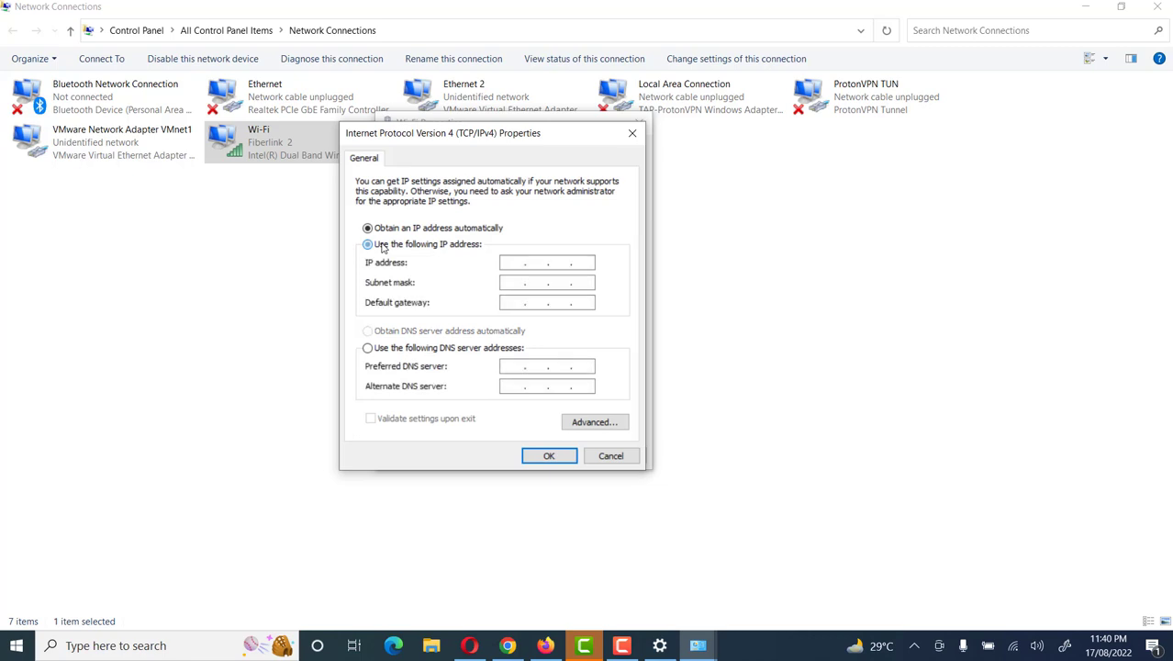
left_click(502, 264)
type("192 . 168 . .")
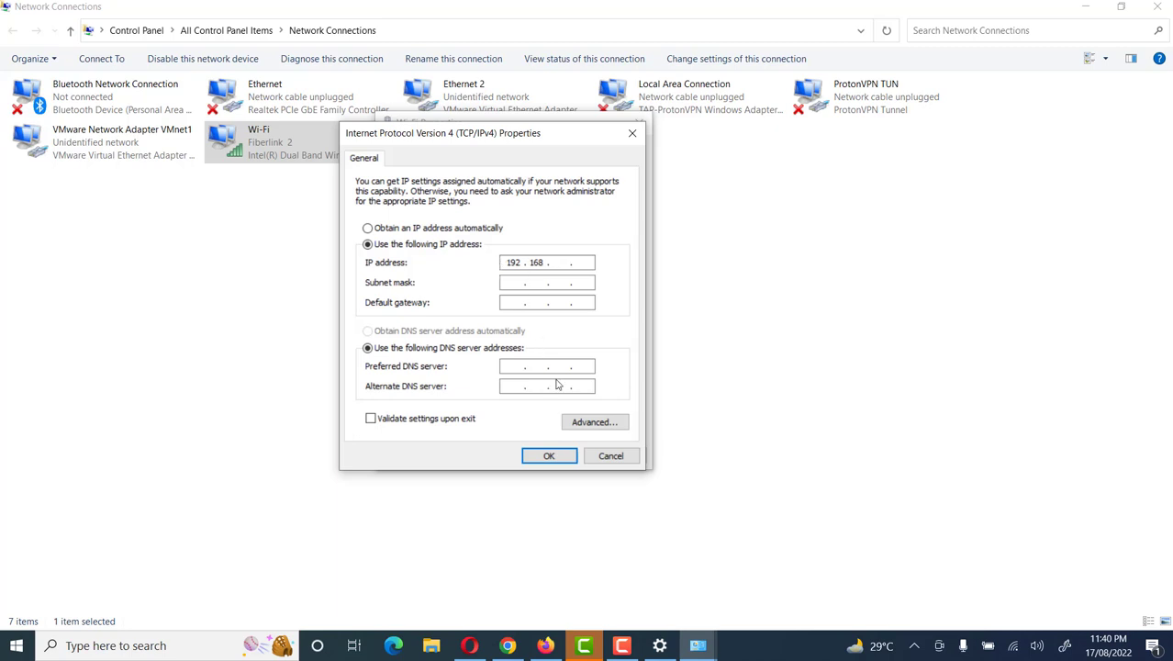
left_click_drag(502, 133, 800, 114)
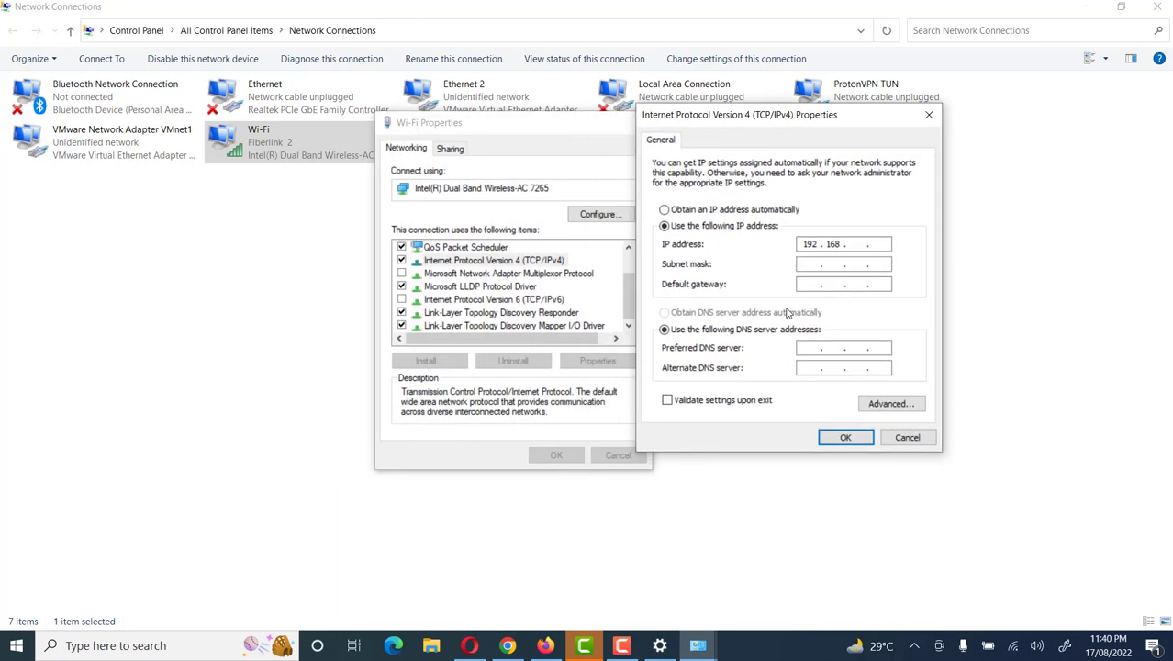
left_click(905, 437)
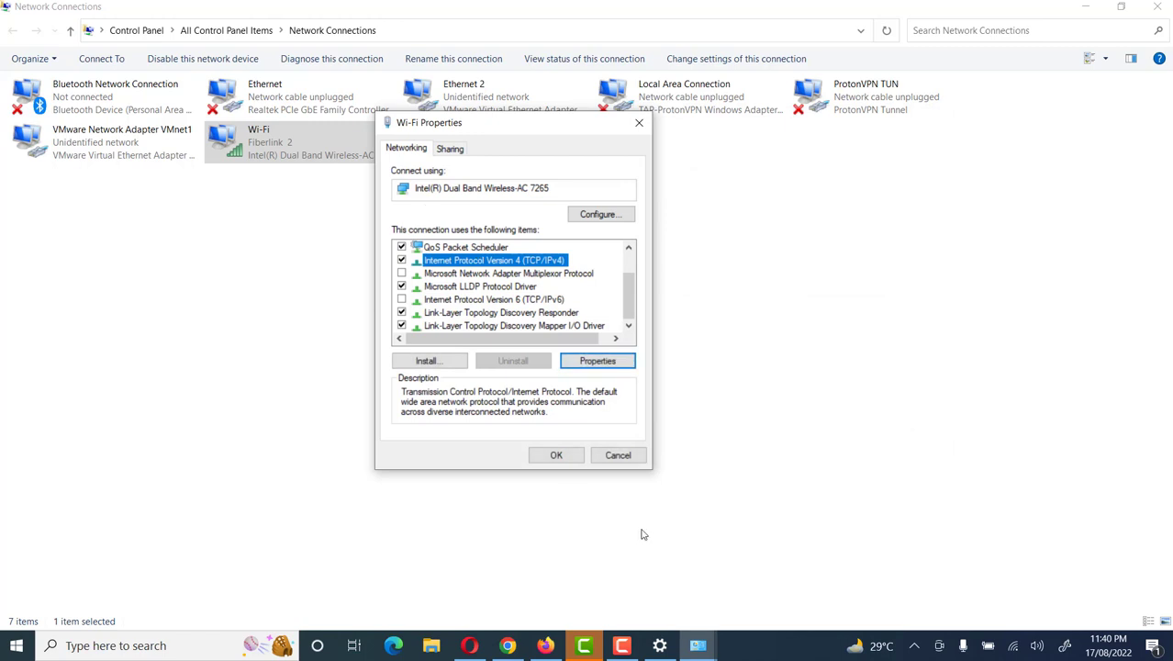
Cancel the adapter properties and check the Wi-Fi connection details for the current IPv4 address and gateway.
left_click(628, 455)
left_click(453, 309)
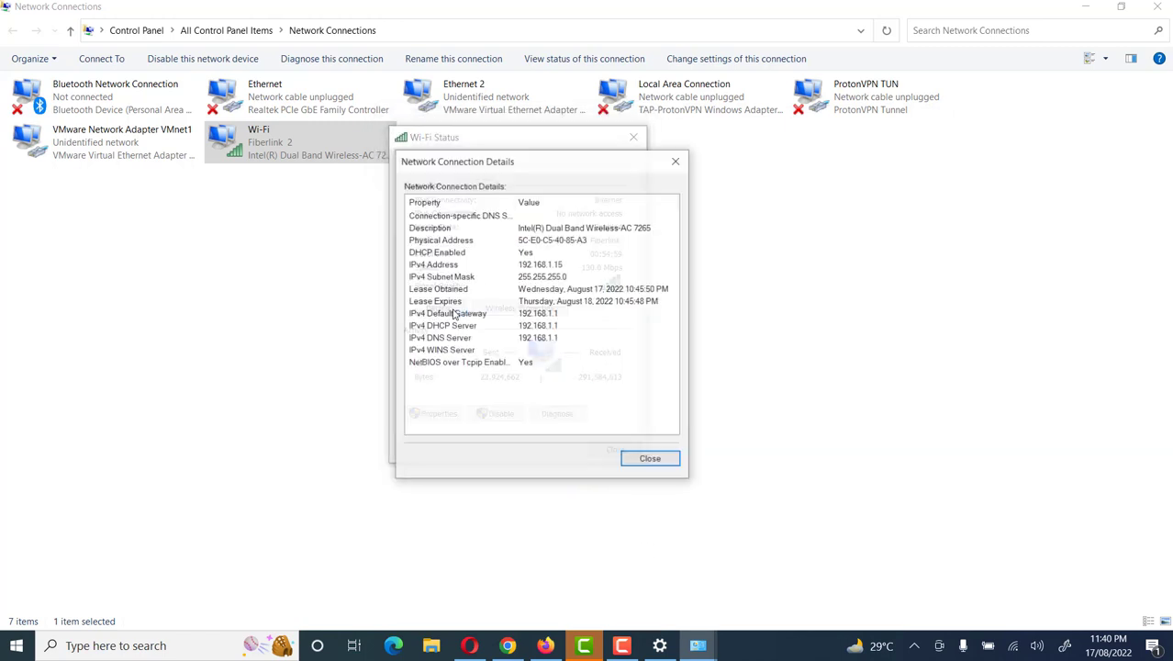
left_click(648, 458)
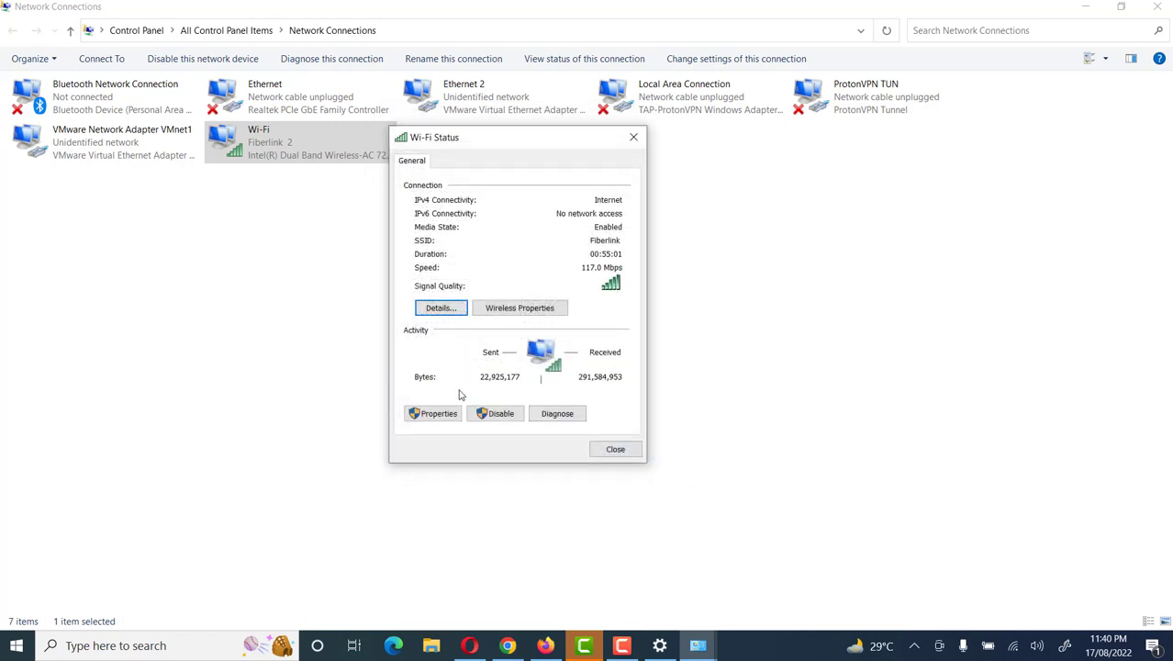
Assign the Wi-Fi adapter's IPv4 protocol the static address 192.168.1.39, subnet mask 255.255.255.0 and default gateway 192.168.1.1.
left_click(434, 413)
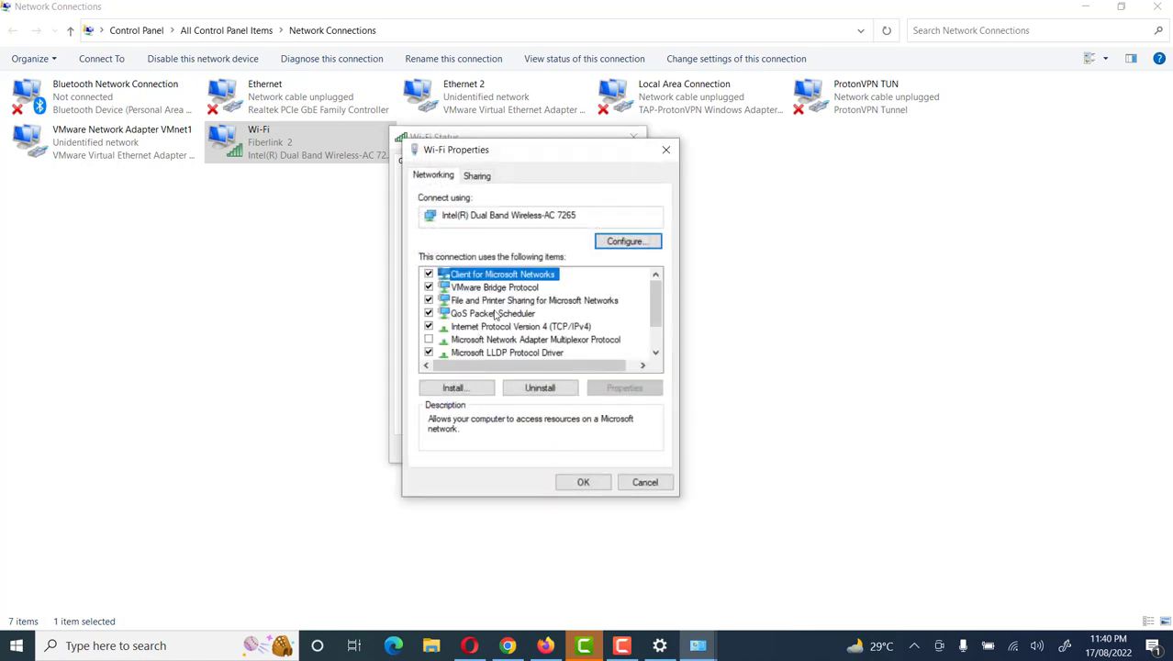
double_click(496, 326)
left_click(499, 319)
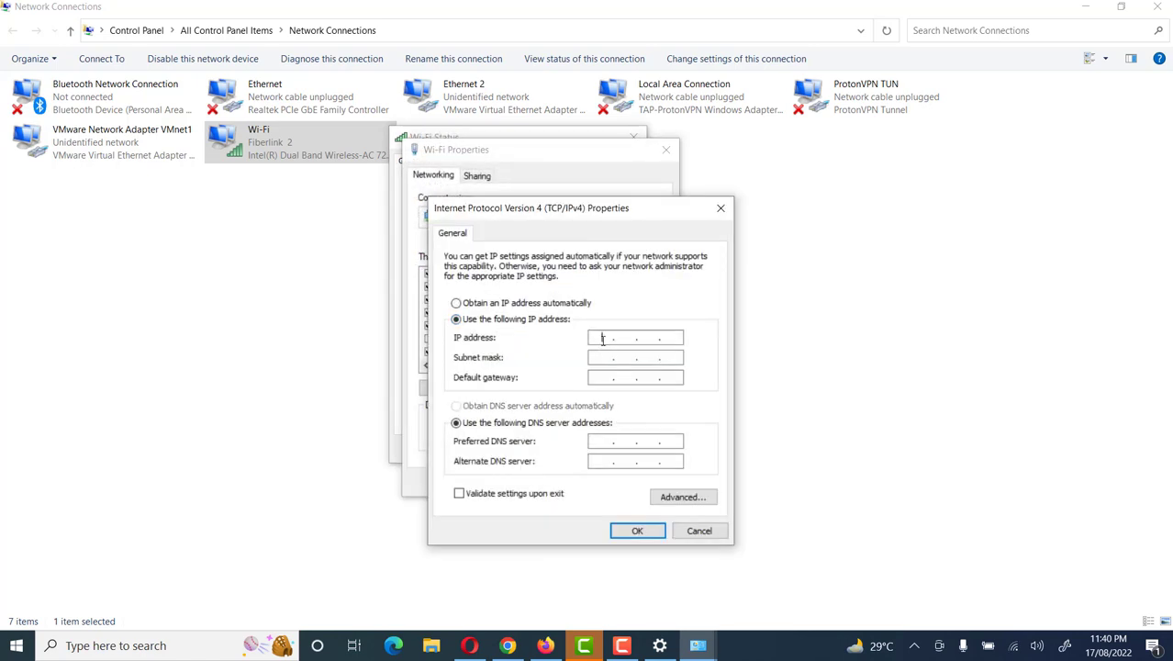
left_click(603, 340)
type("192 . 168 . 1 . 39")
left_click(592, 360)
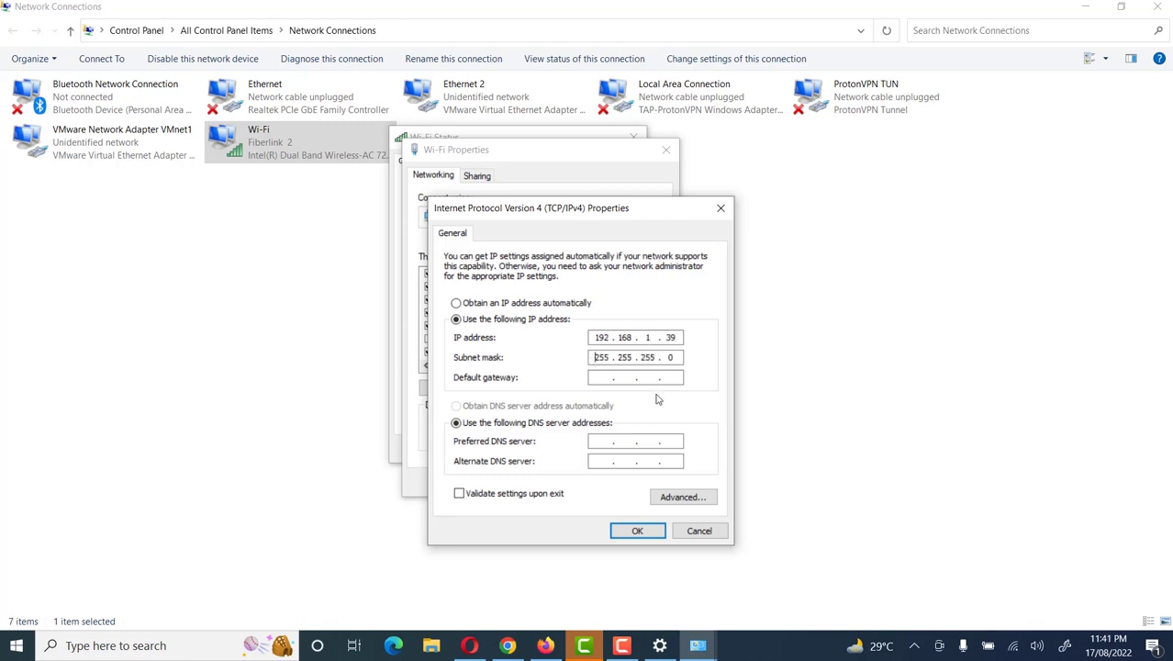
left_click(605, 378)
type("192.168.1.1")
Set the preferred DNS server to 192.168.1.1 and the alternate DNS server to 8.8.8.8.
left_click(600, 440)
type("192 . 168")
left_click(594, 461)
type("8 . 8 . 8 . 8")
Review the advanced IP, DNS and WINS settings, and apply the static IPv4 configuration to the Wi-Fi adapter.
left_click(682, 496)
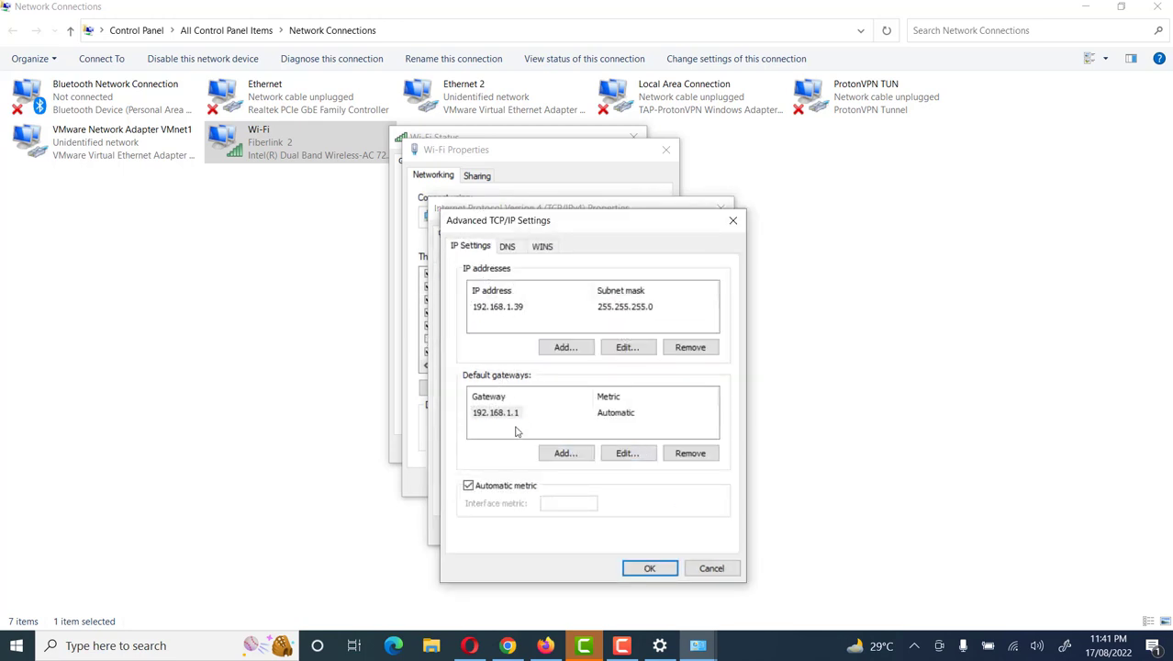
left_click(510, 248)
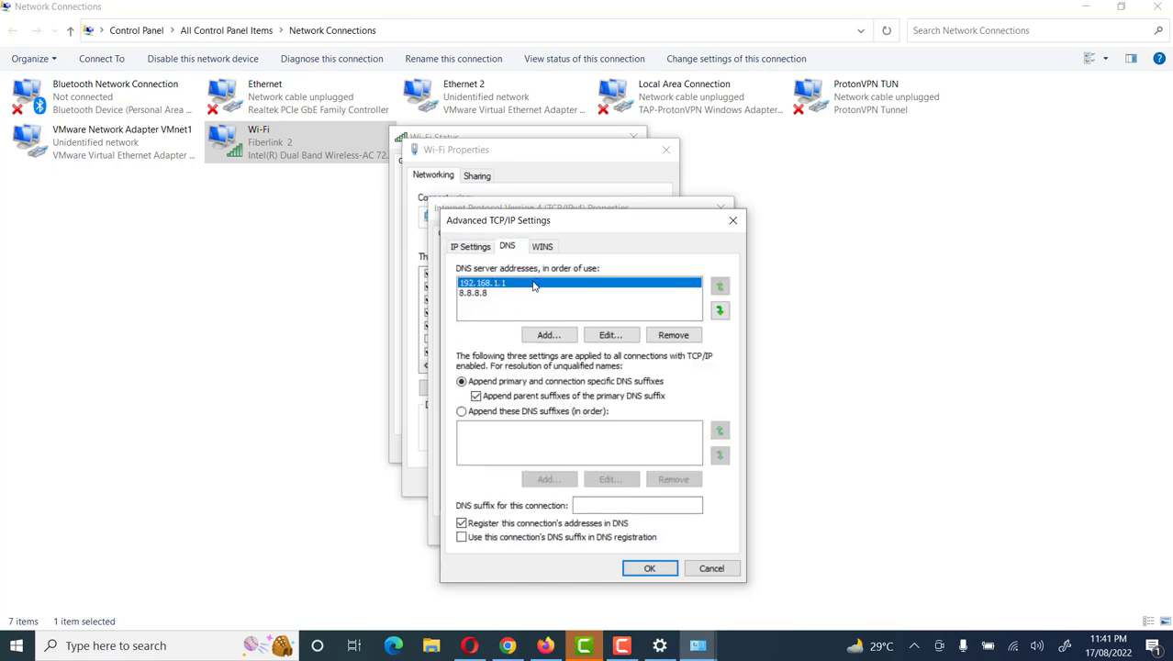
left_click(540, 250)
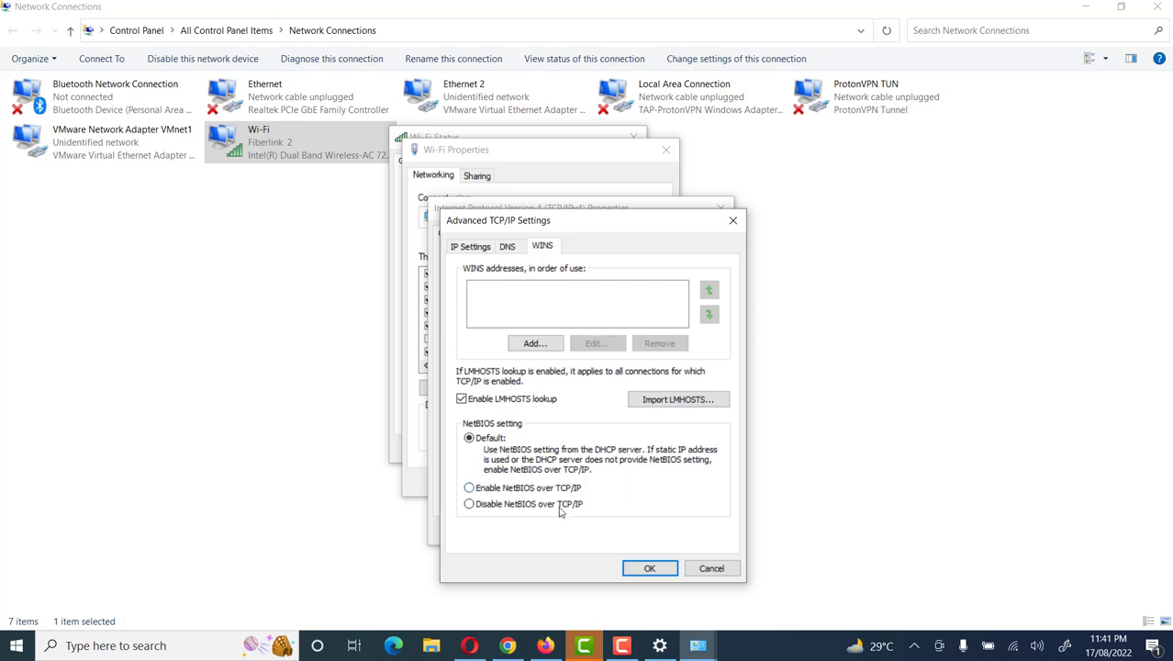
left_click_drag(511, 230, 518, 190)
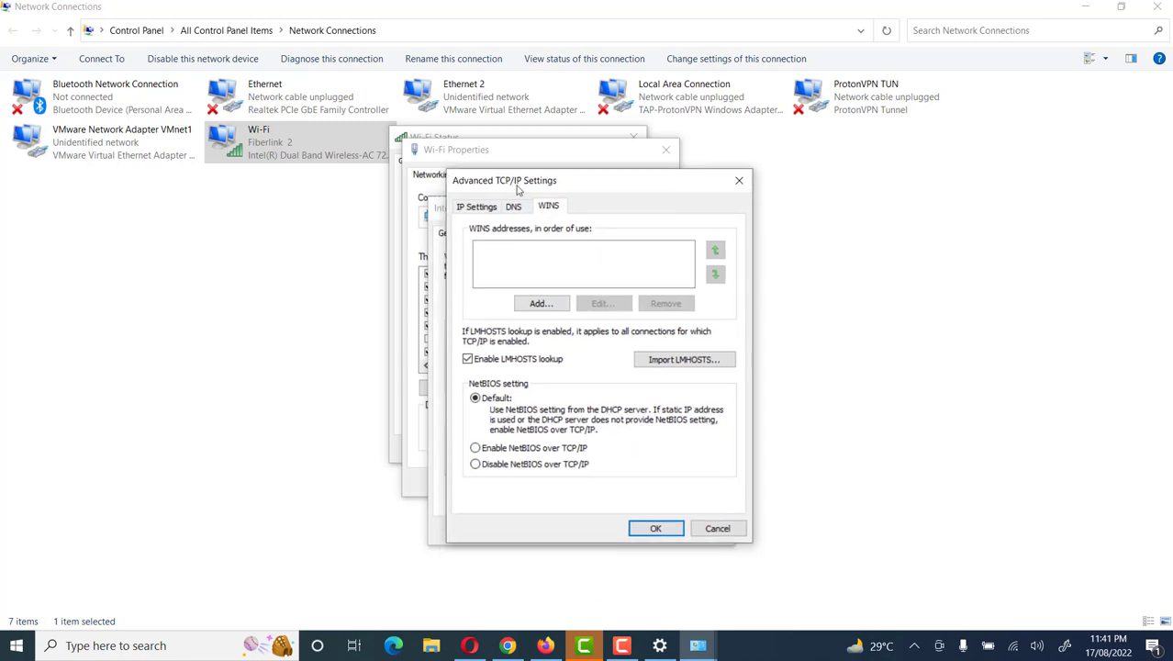
left_click(516, 209)
left_click(484, 213)
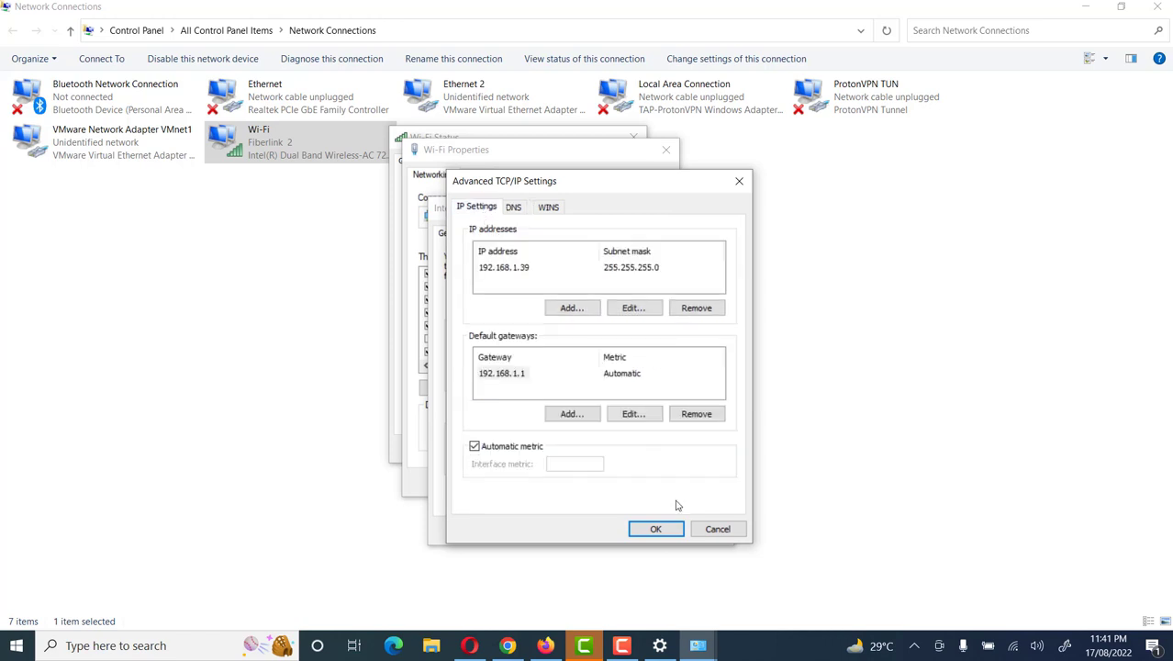
left_click(668, 534)
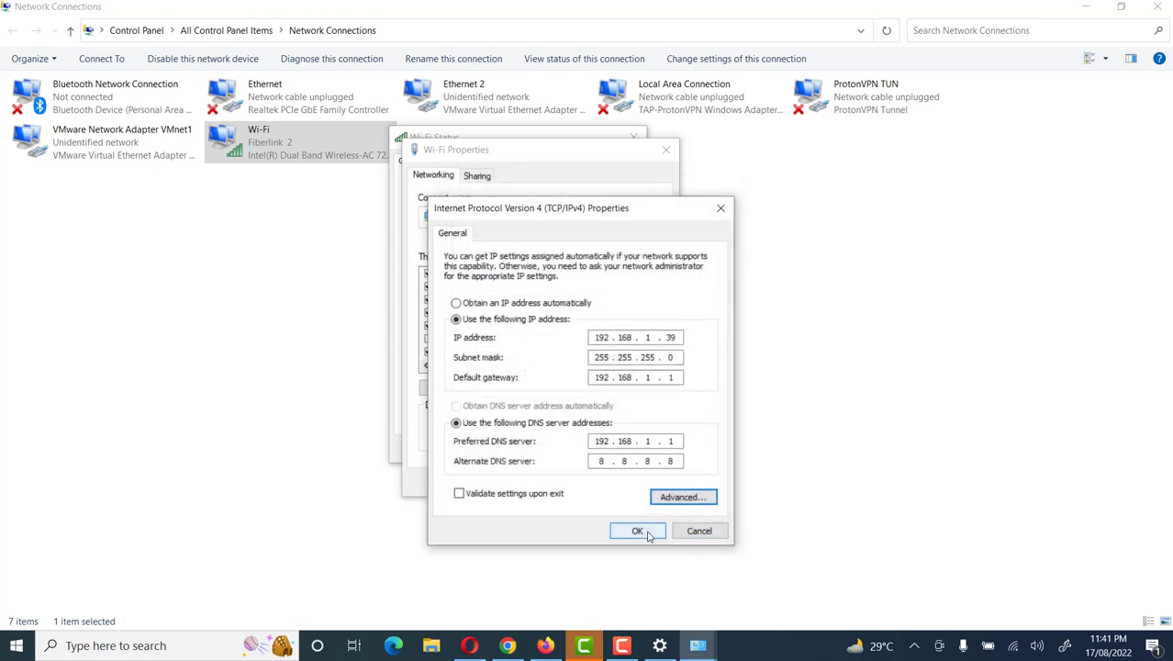
left_click(648, 534)
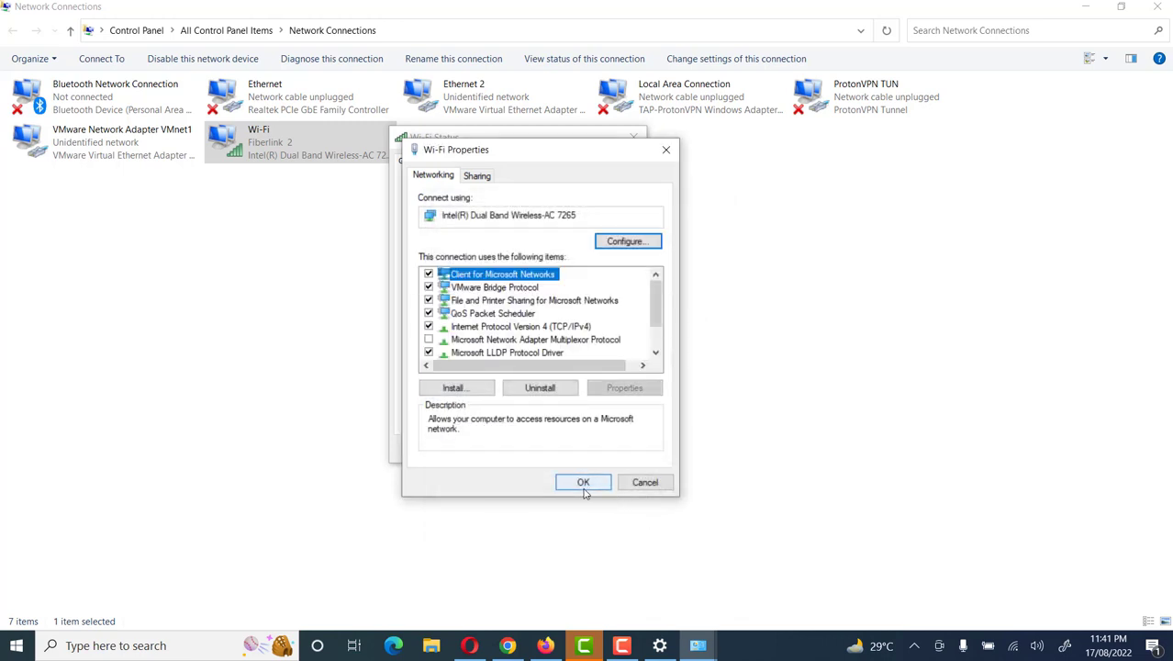
left_click(583, 486)
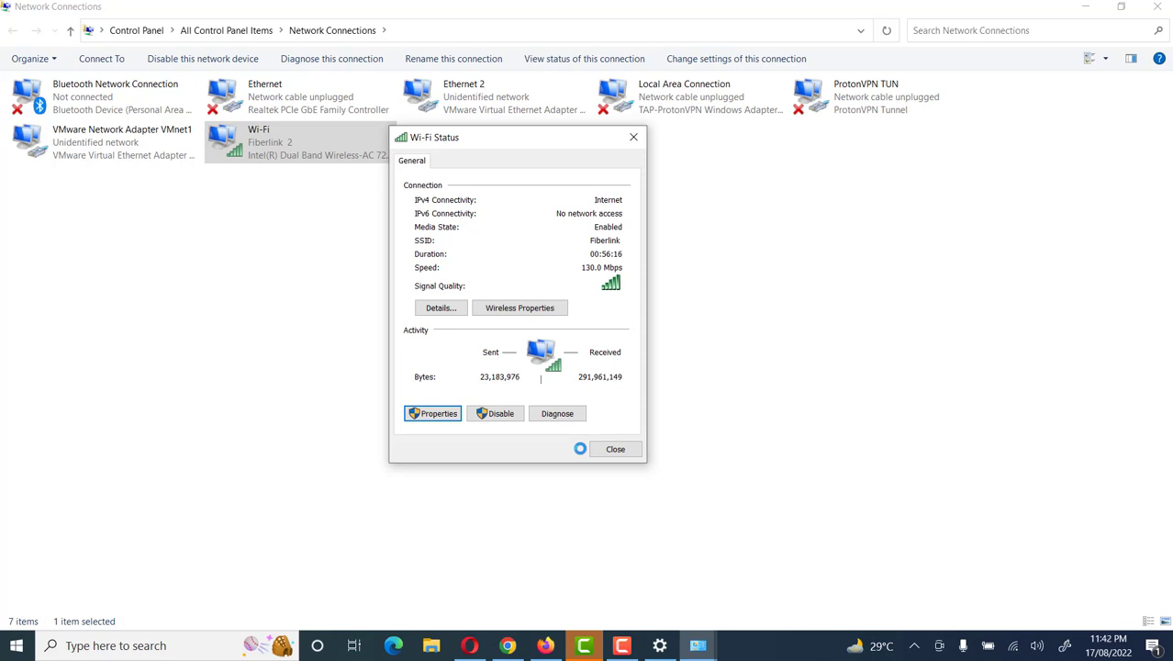
Open Command Prompt, arrange it beside the Wi-Fi status window, and ping google.com to test the connection.
key("super+r")
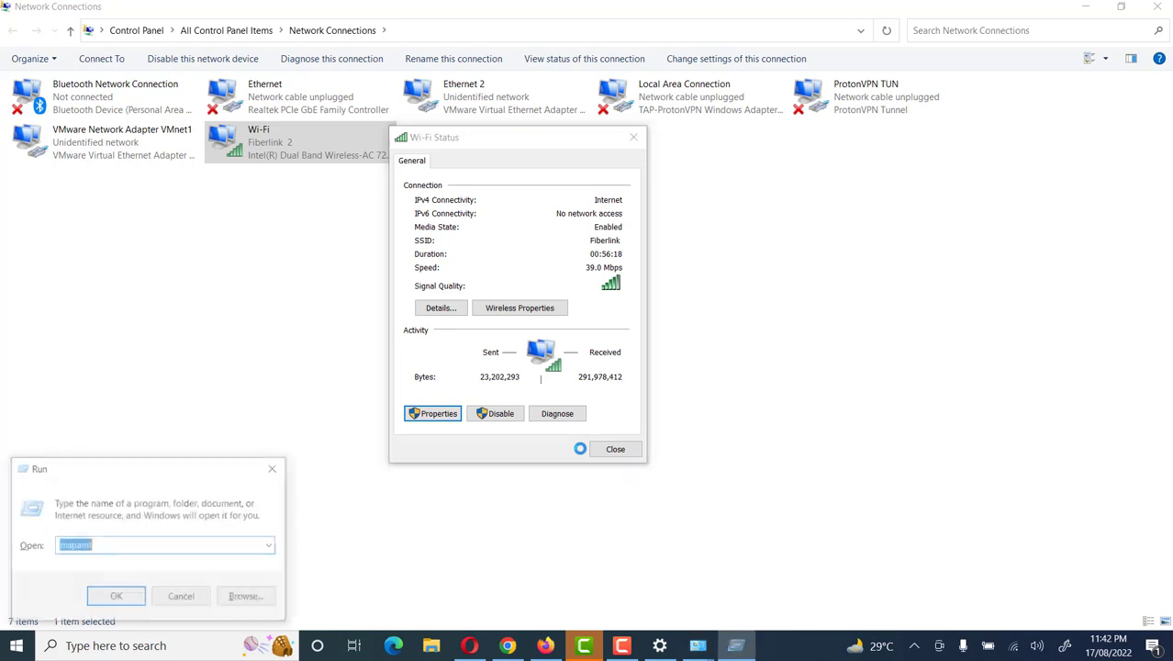
type("cm")
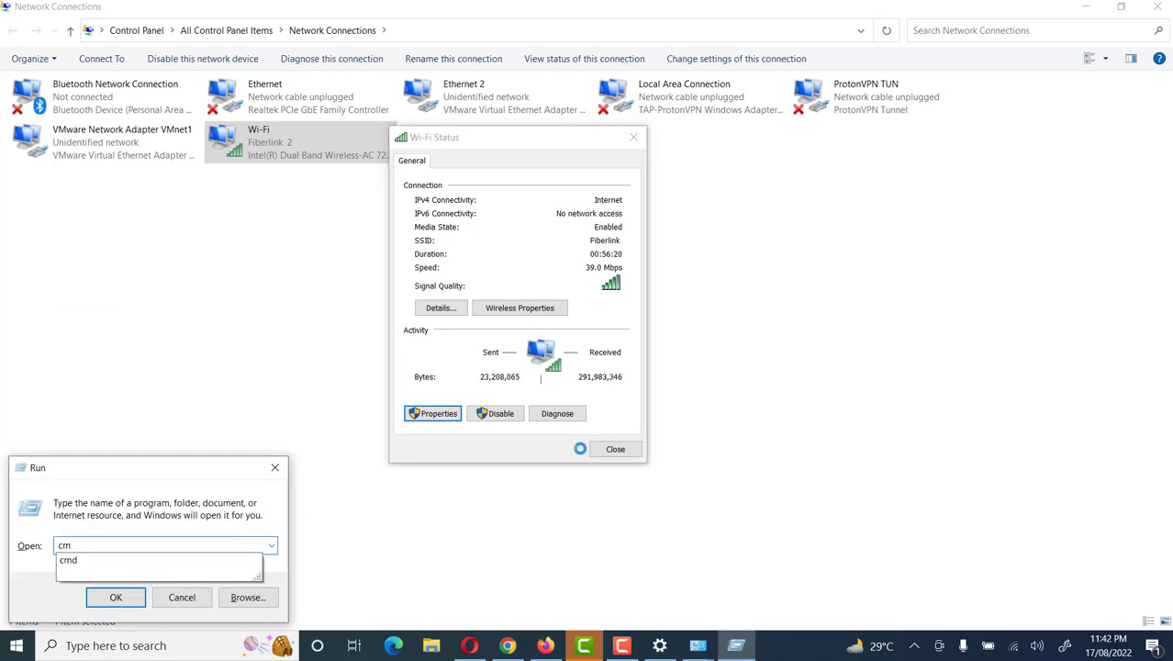
type("d")
key("Return")
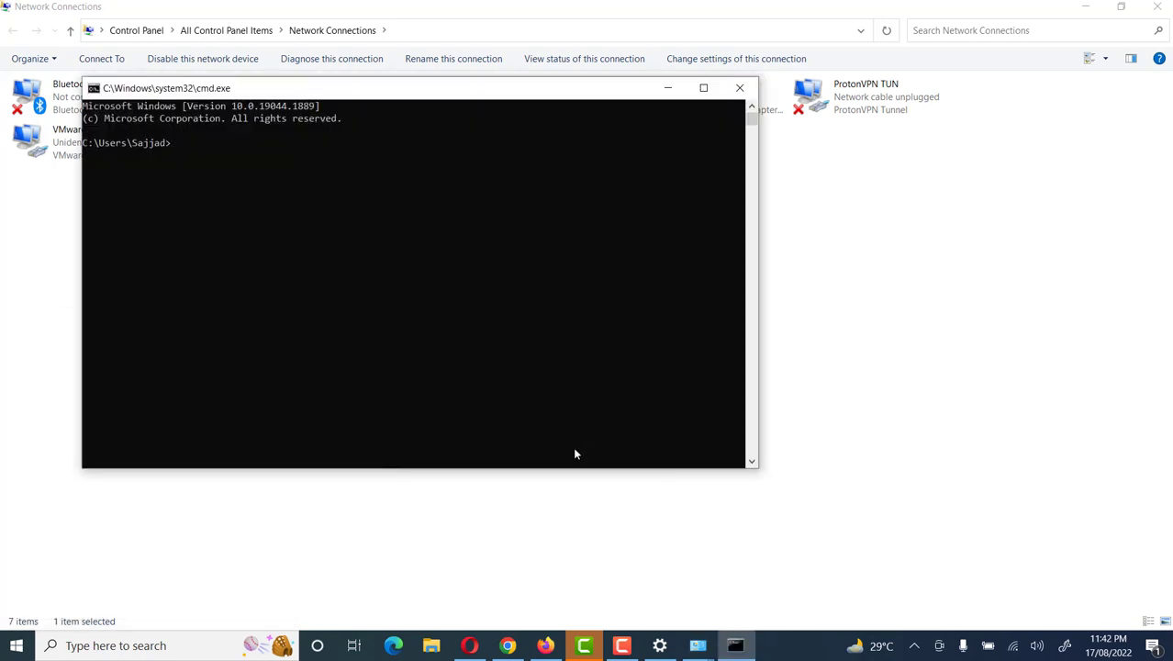
left_click_drag(542, 91, 936, 109)
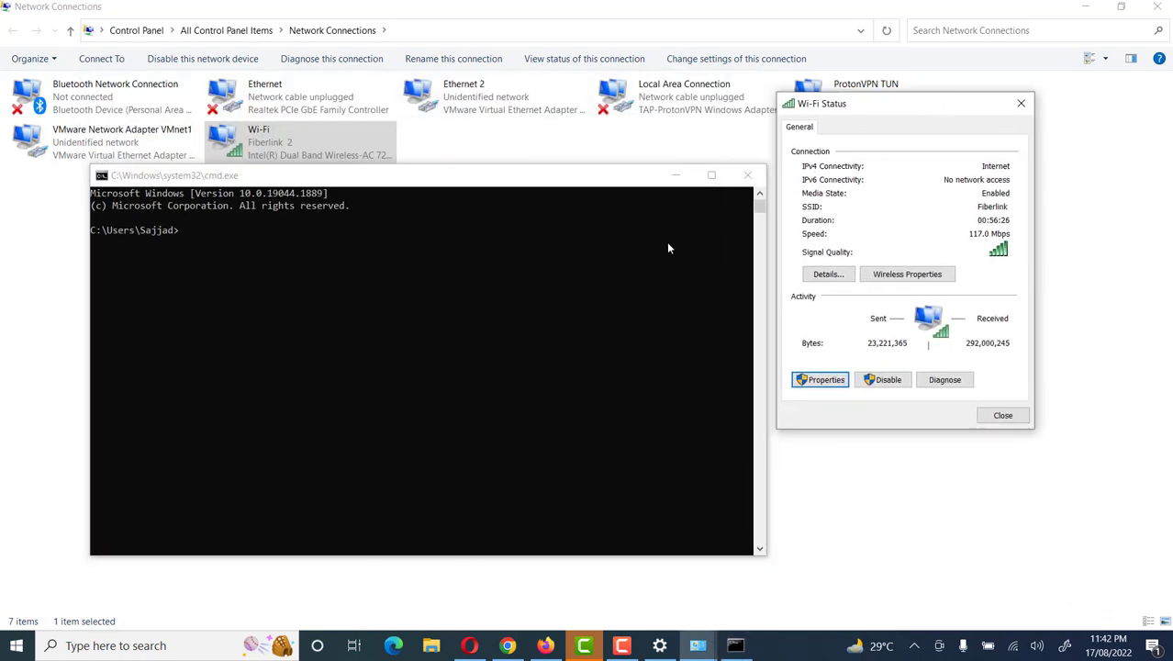
left_click_drag(601, 179, 592, 142)
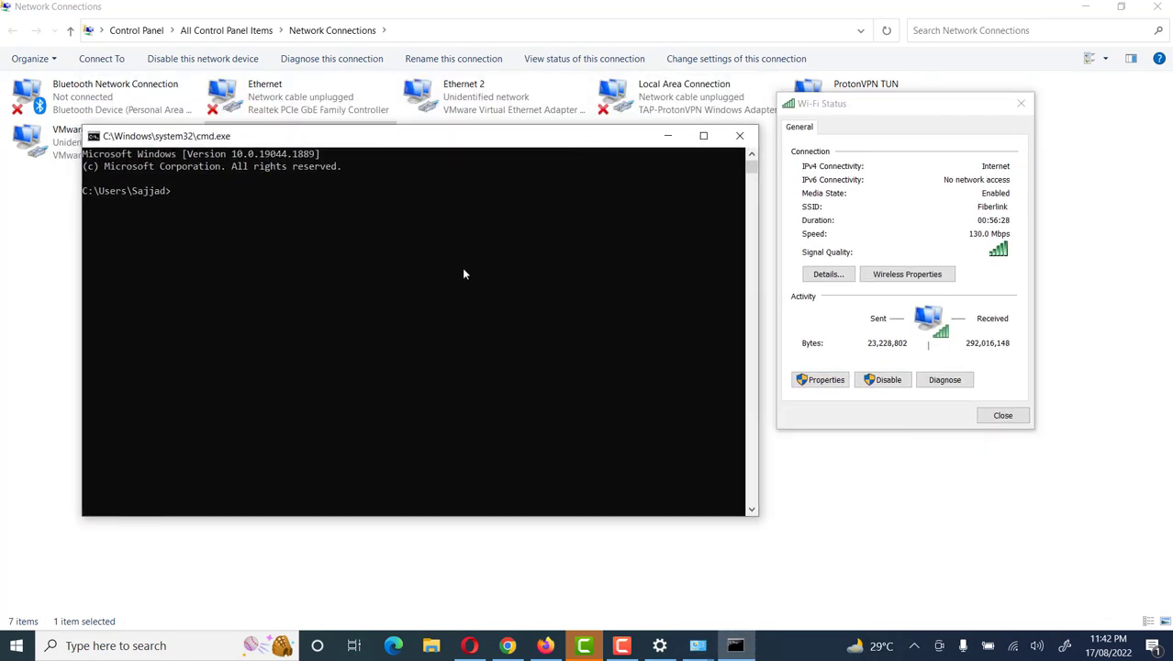
type("ping googlre.com")
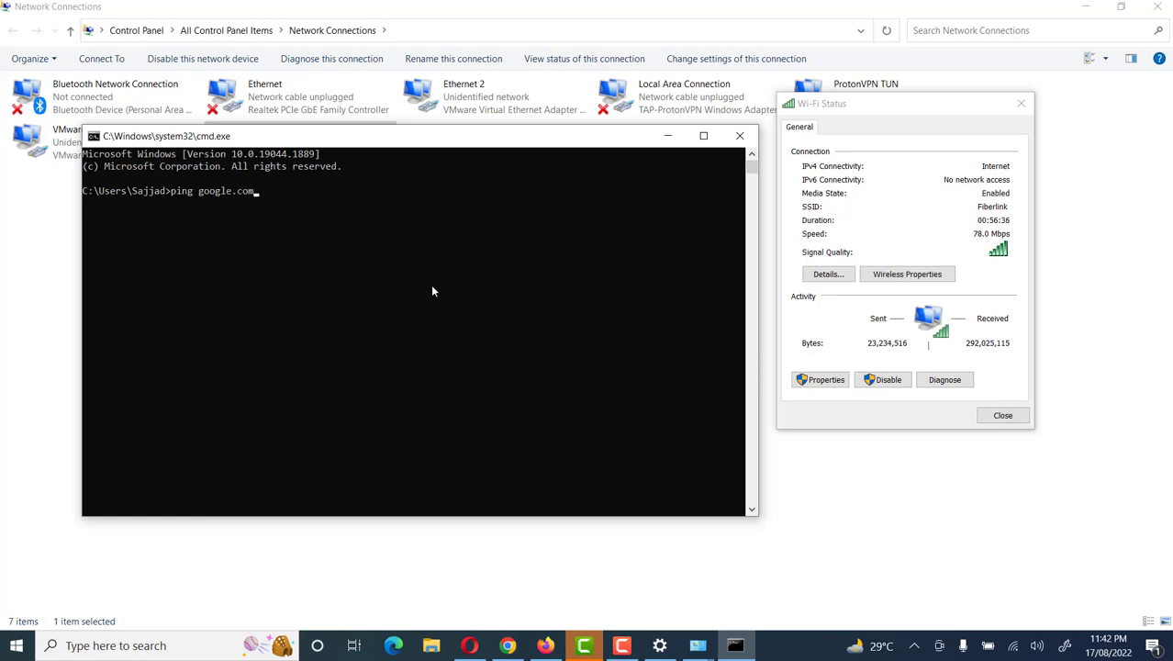
key("Return")
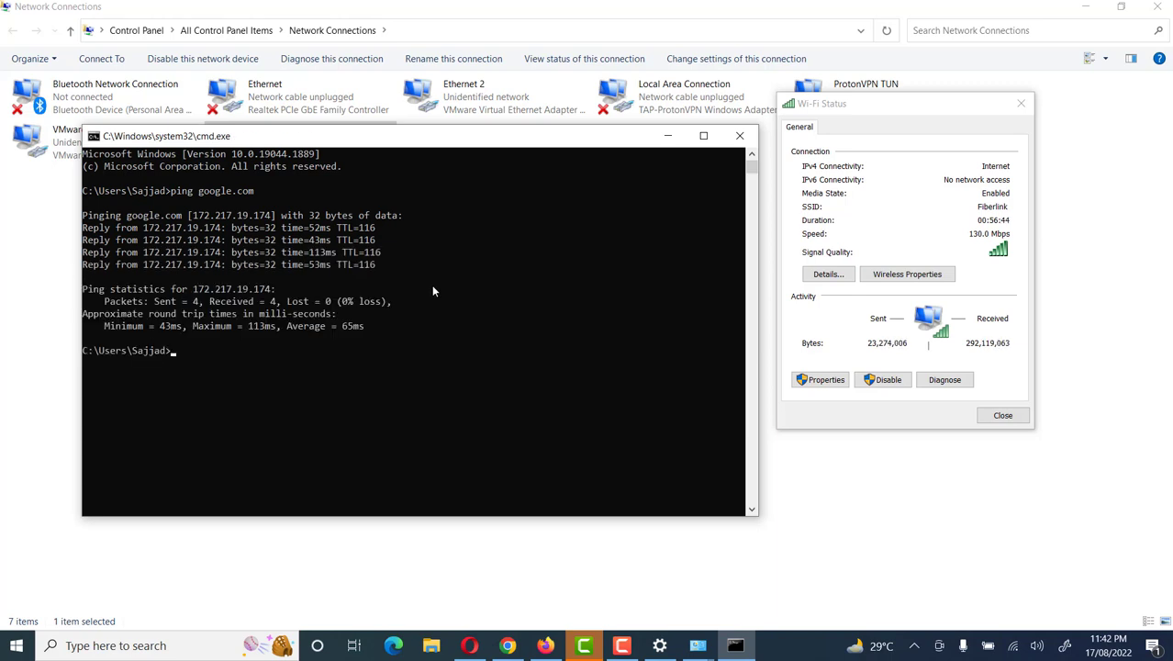
Close Command Prompt, recentre the Wi-Fi status window and open the adapter's Internet Protocol Version 4 (TCP/IPv4) properties.
left_click(746, 141)
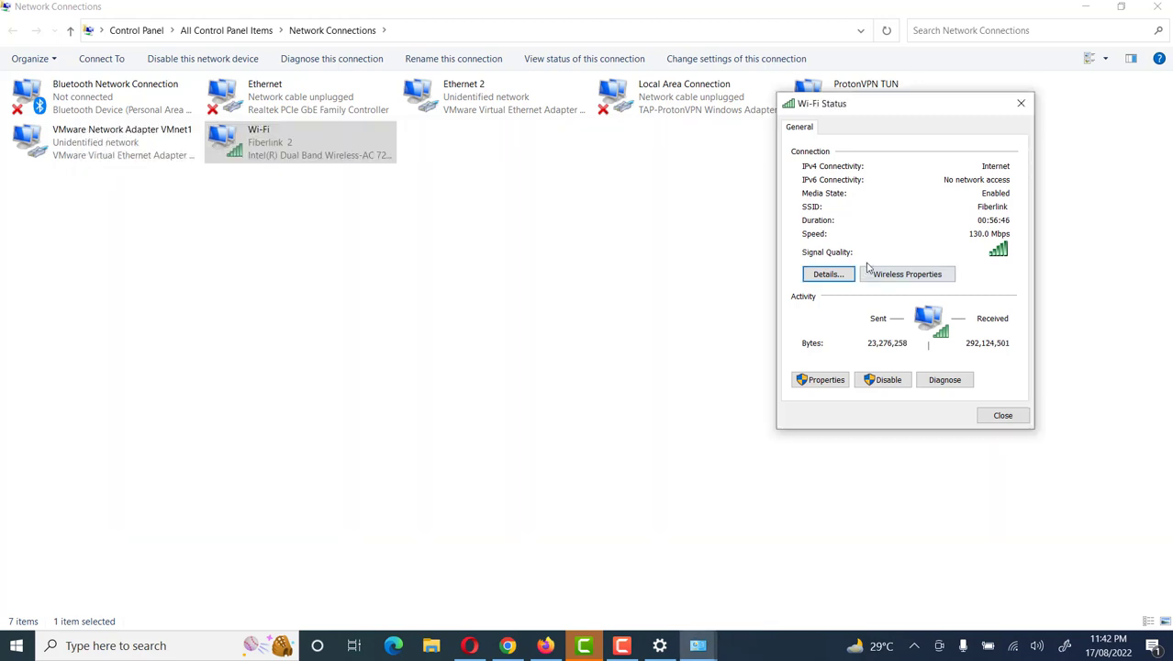
left_click_drag(866, 111, 540, 149)
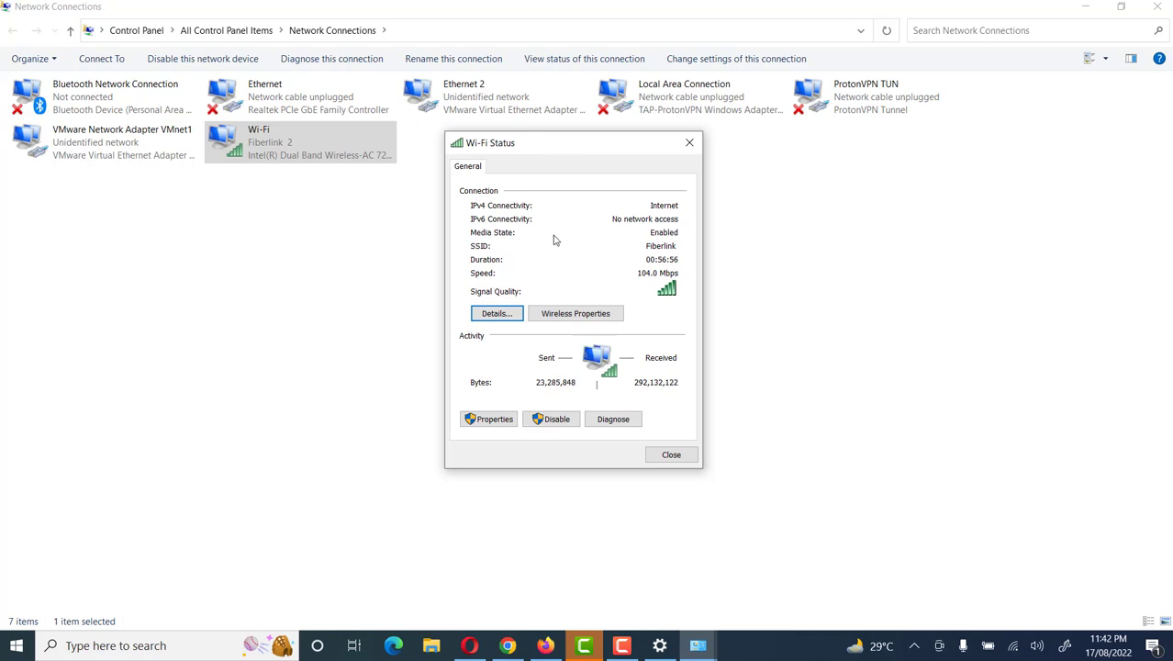
left_click(493, 419)
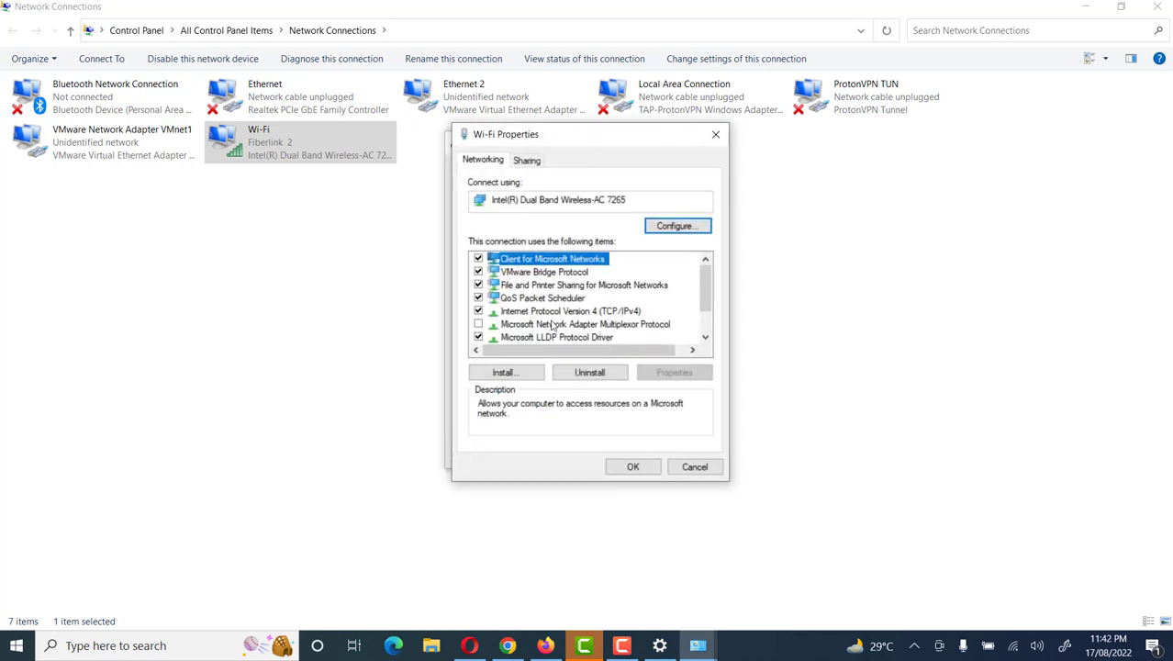
double_click(548, 312)
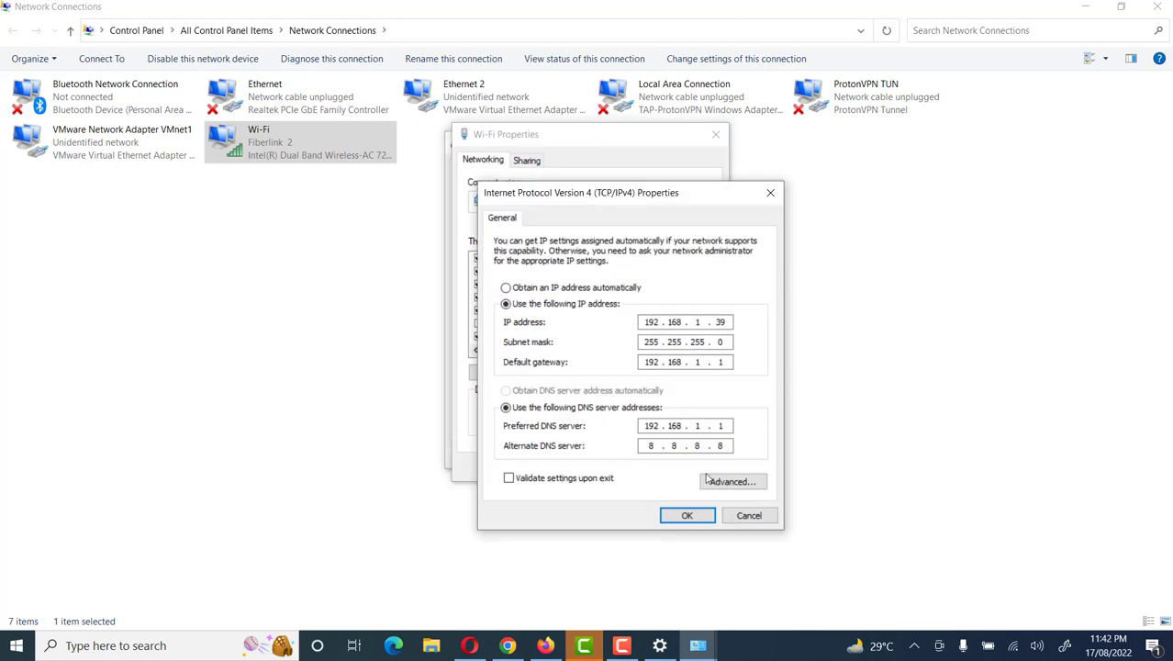
Review the IP, DNS and WINS sections of the advanced TCP/IP settings, and close the IPv4 and Wi-Fi properties.
left_click(707, 479)
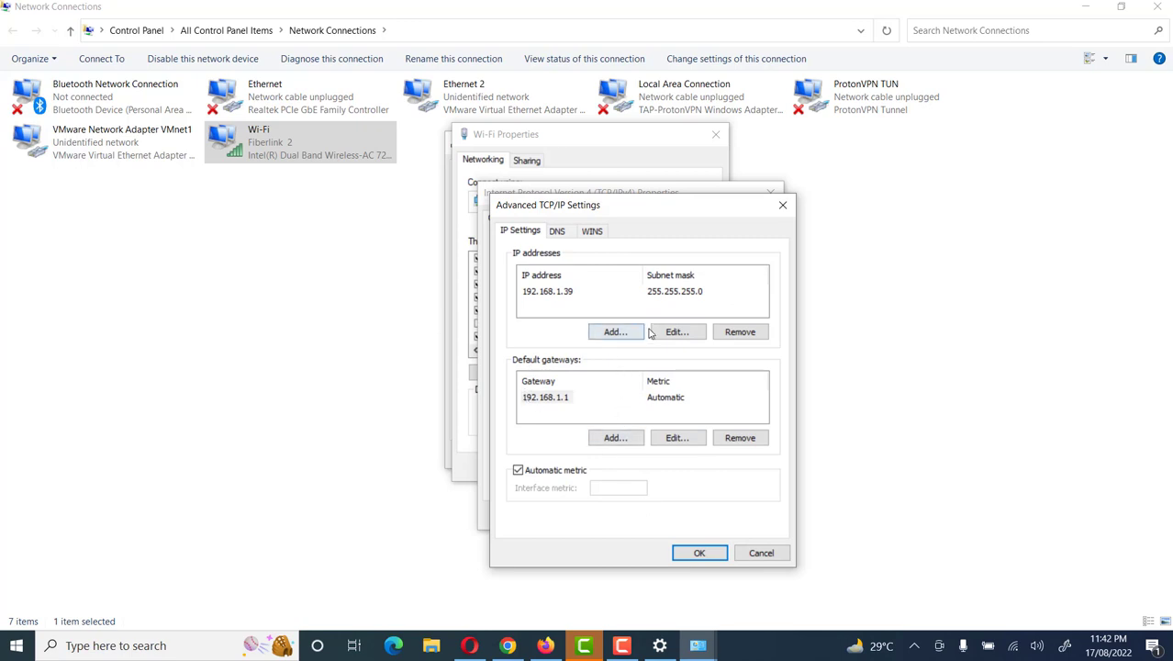
left_click(556, 234)
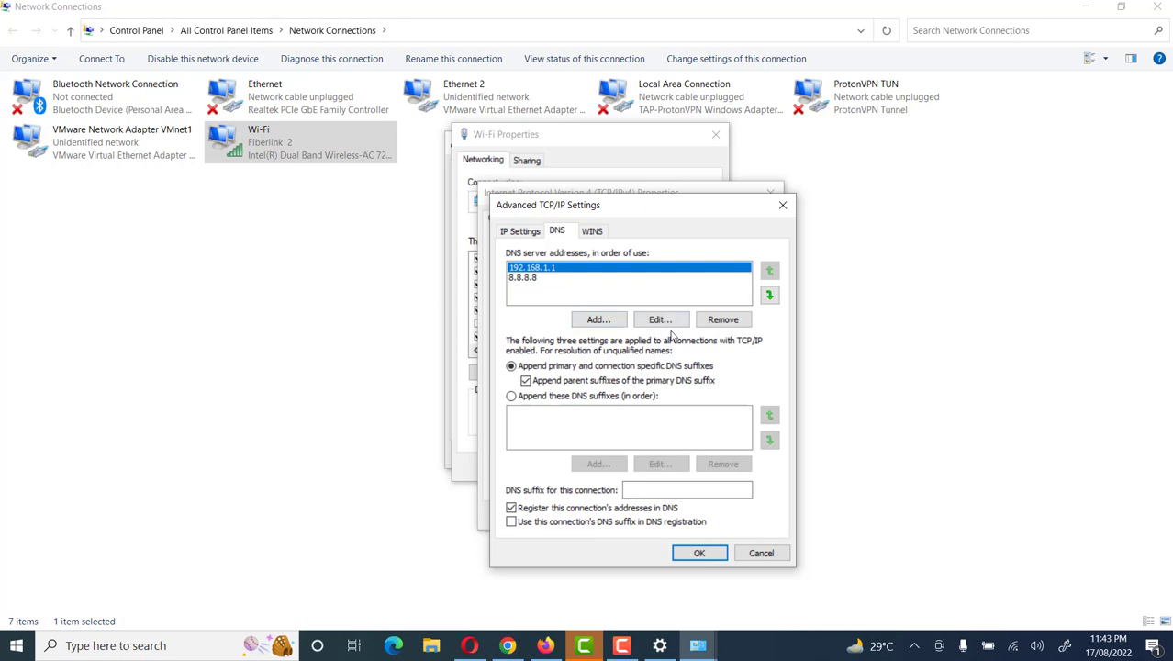
left_click(595, 233)
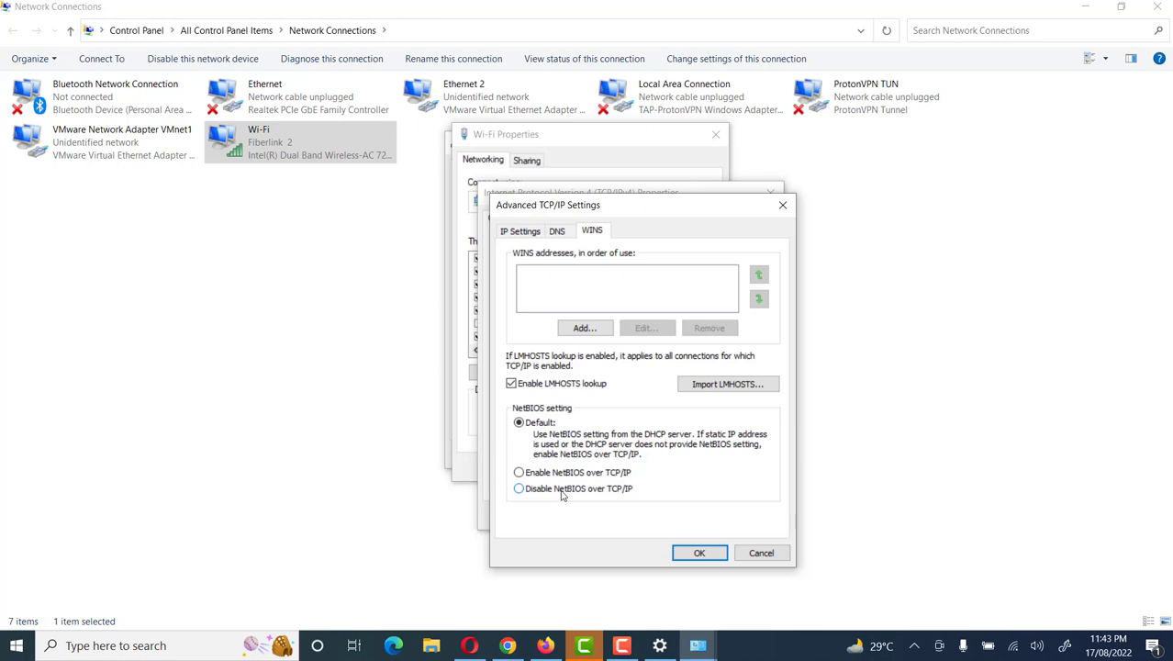
left_click(519, 232)
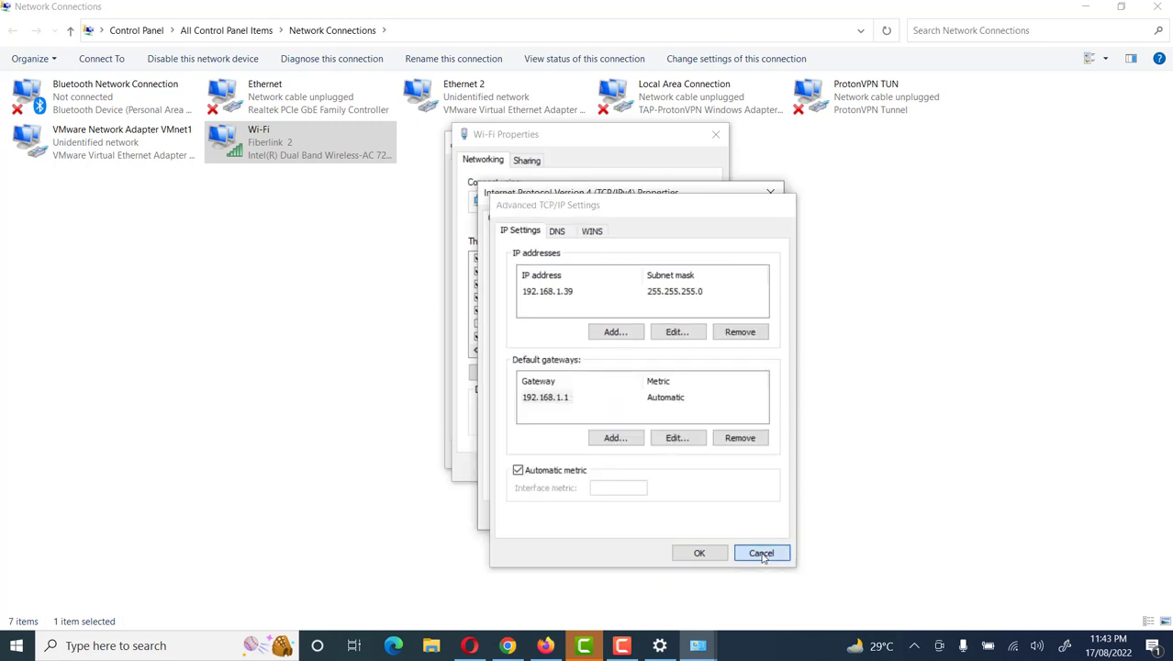
left_click(762, 554)
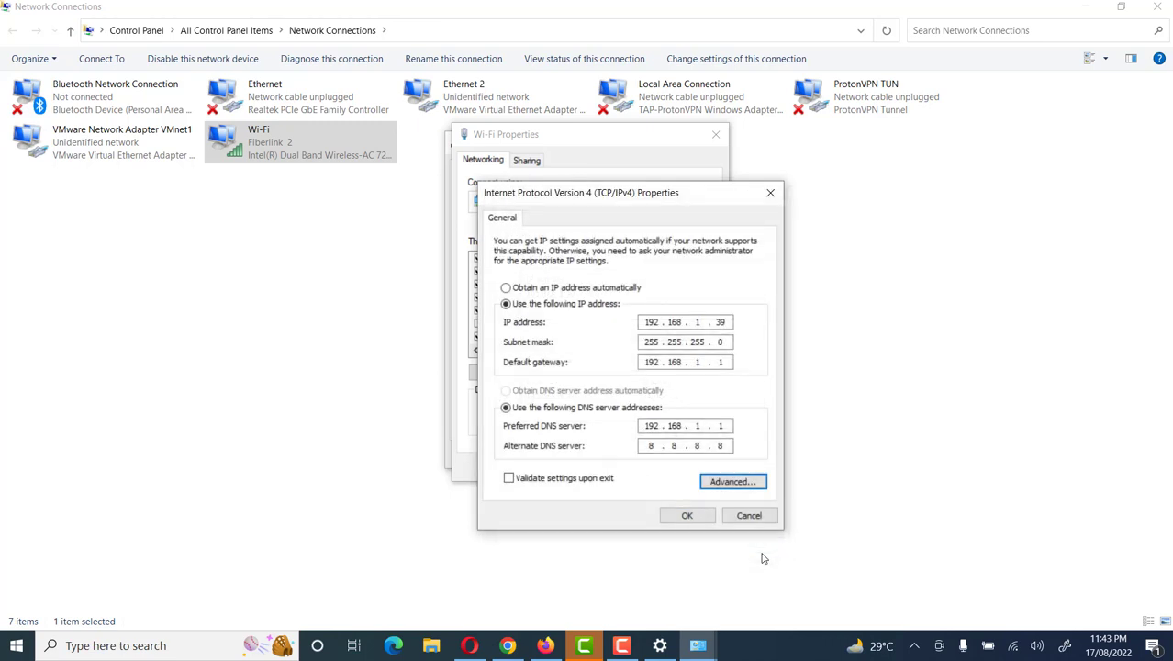
left_click(681, 516)
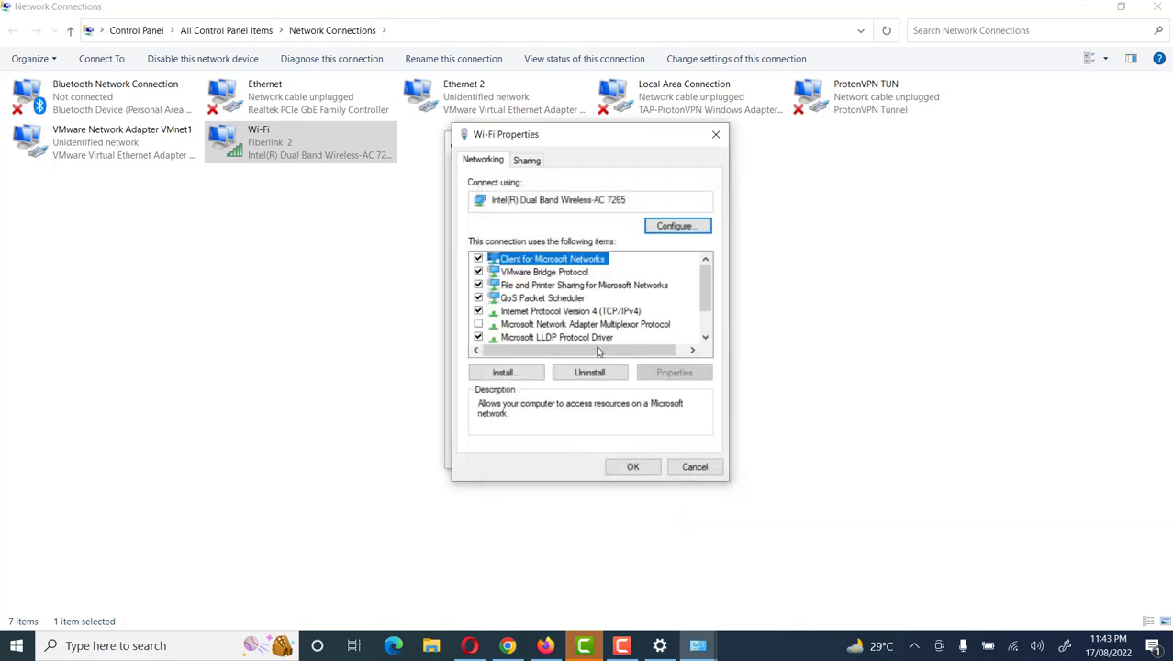
left_click(632, 466)
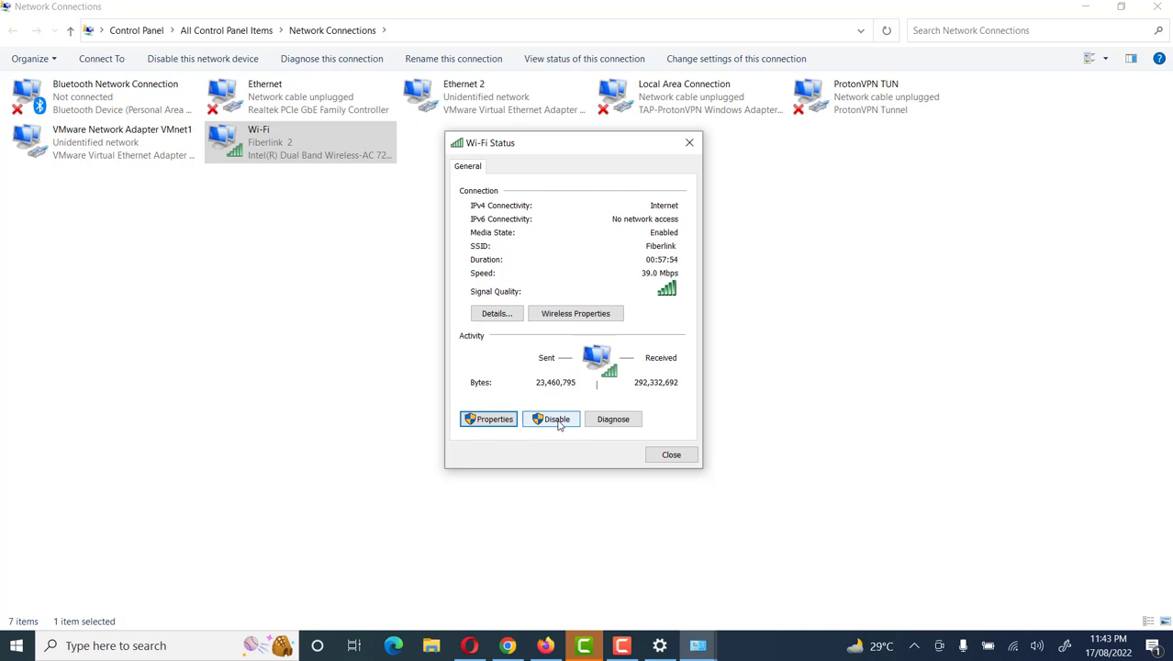
Disable the Wi-Fi adapter and enable it again in Network Connections.
left_click(558, 421)
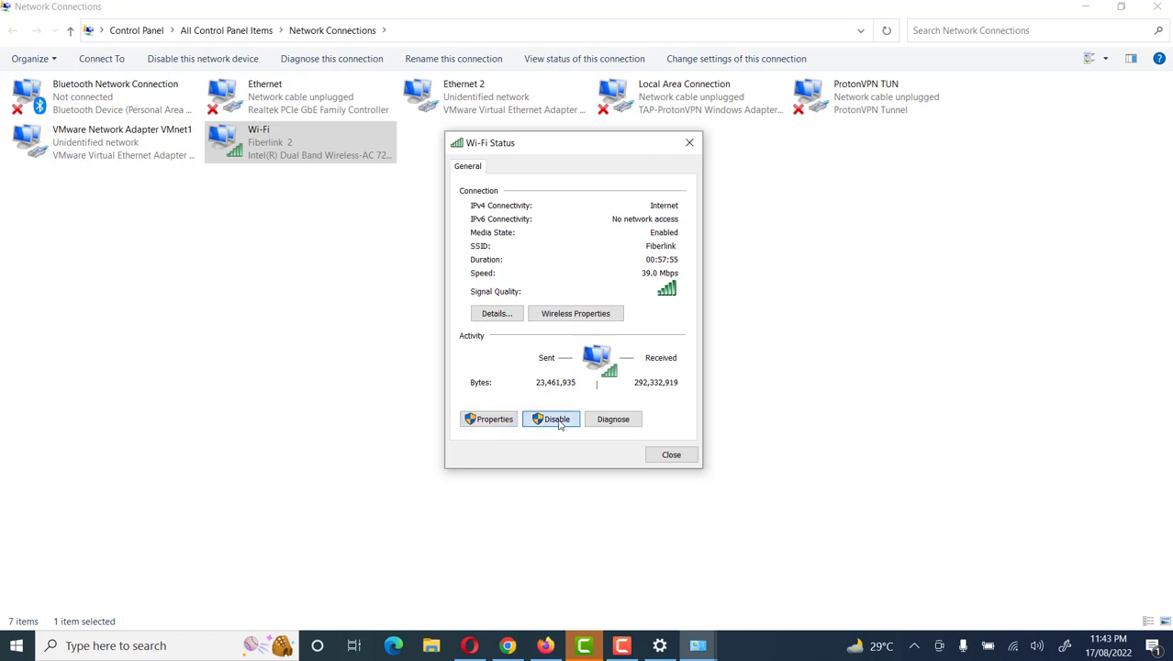
right_click(244, 145)
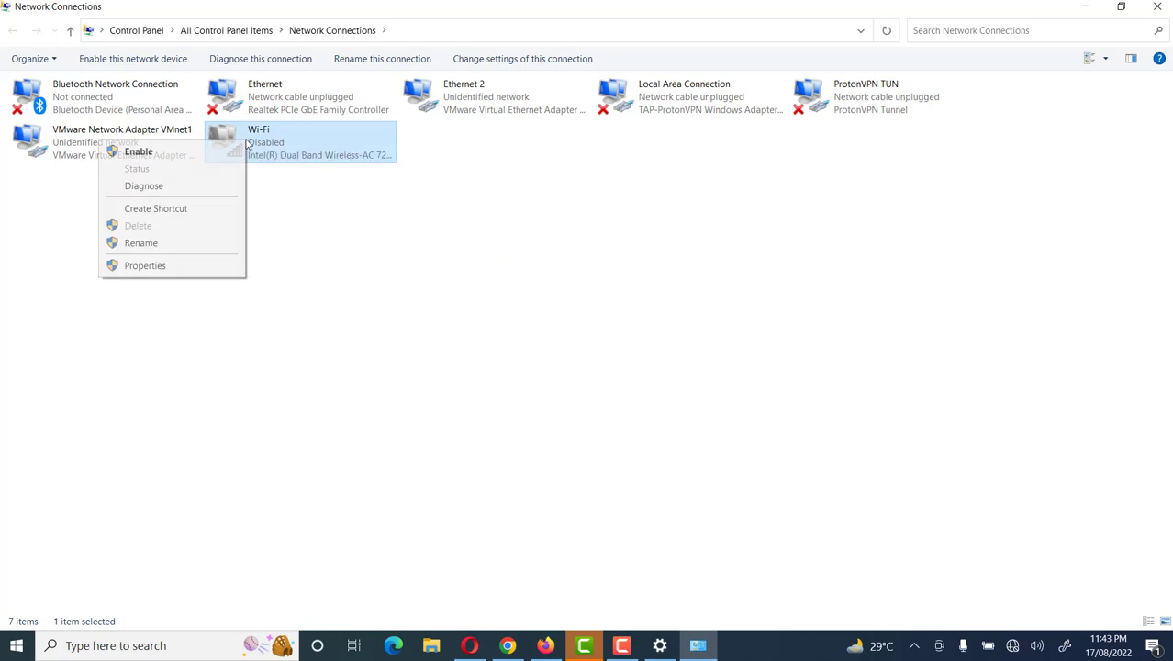
left_click(234, 153)
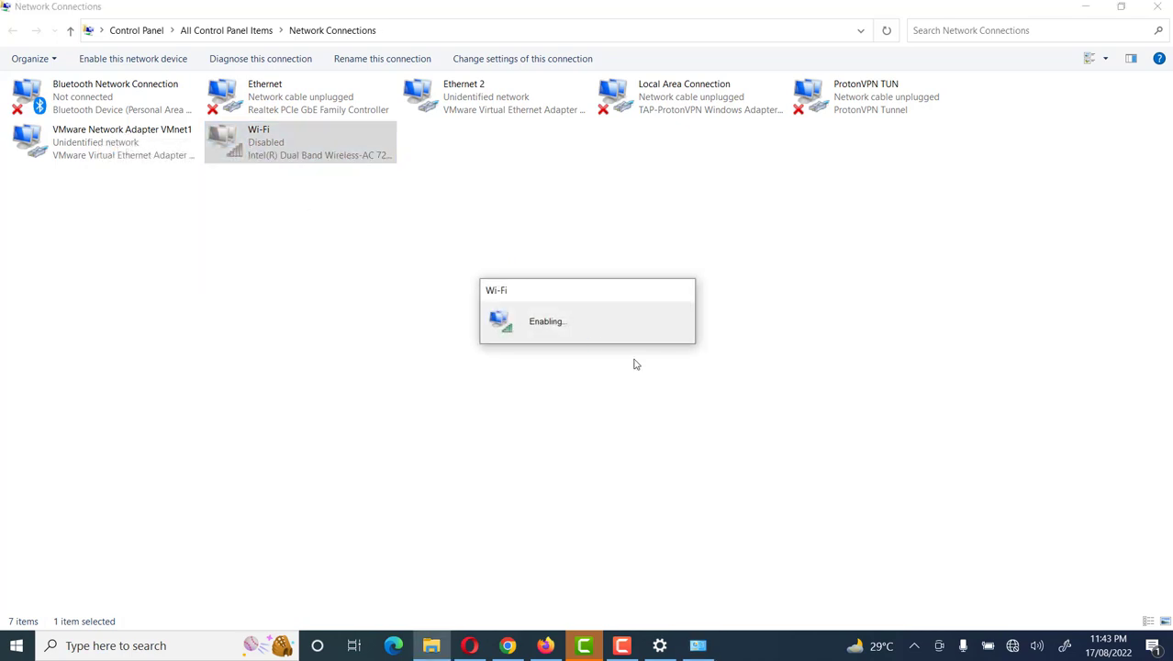
right_click(279, 135)
left_click(405, 262)
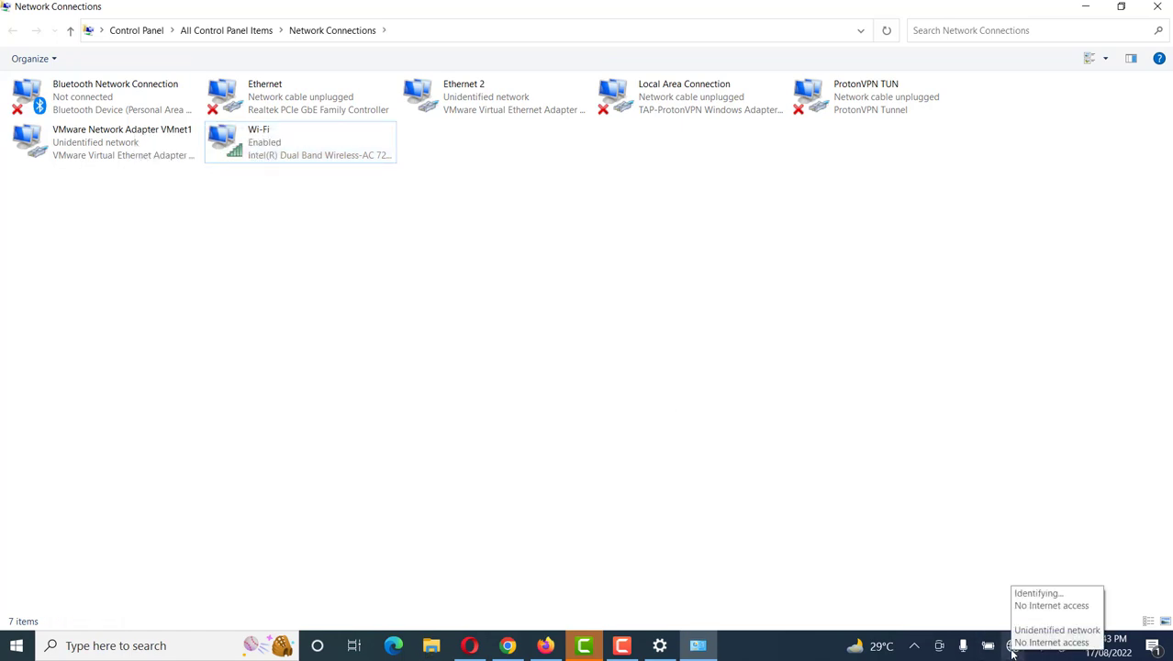
Check the Fiberlink connection in the available networks list and in the Wi-Fi adapter's status, and close the status window.
left_click(1012, 645)
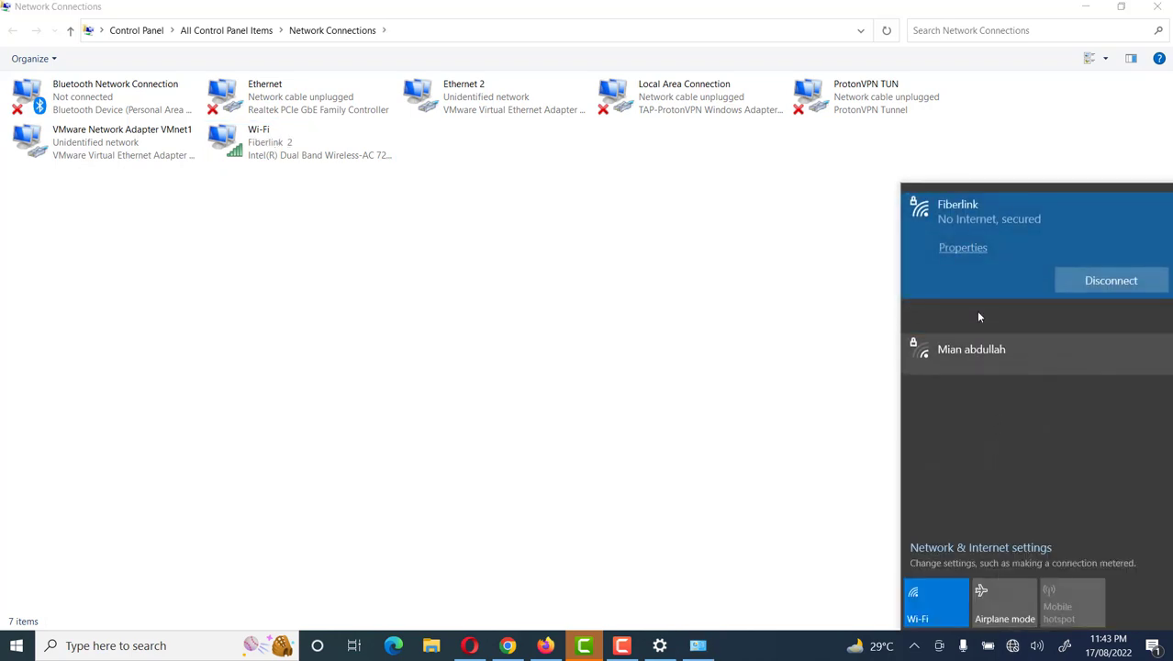
left_click(758, 268)
double_click(266, 142)
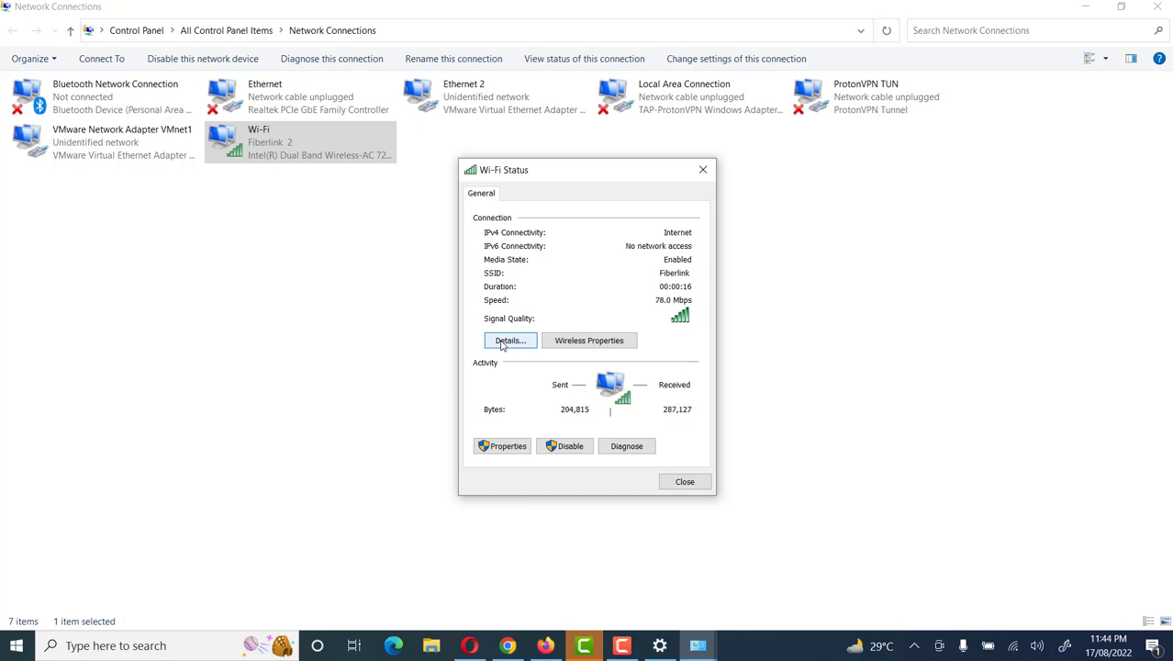
left_click(685, 482)
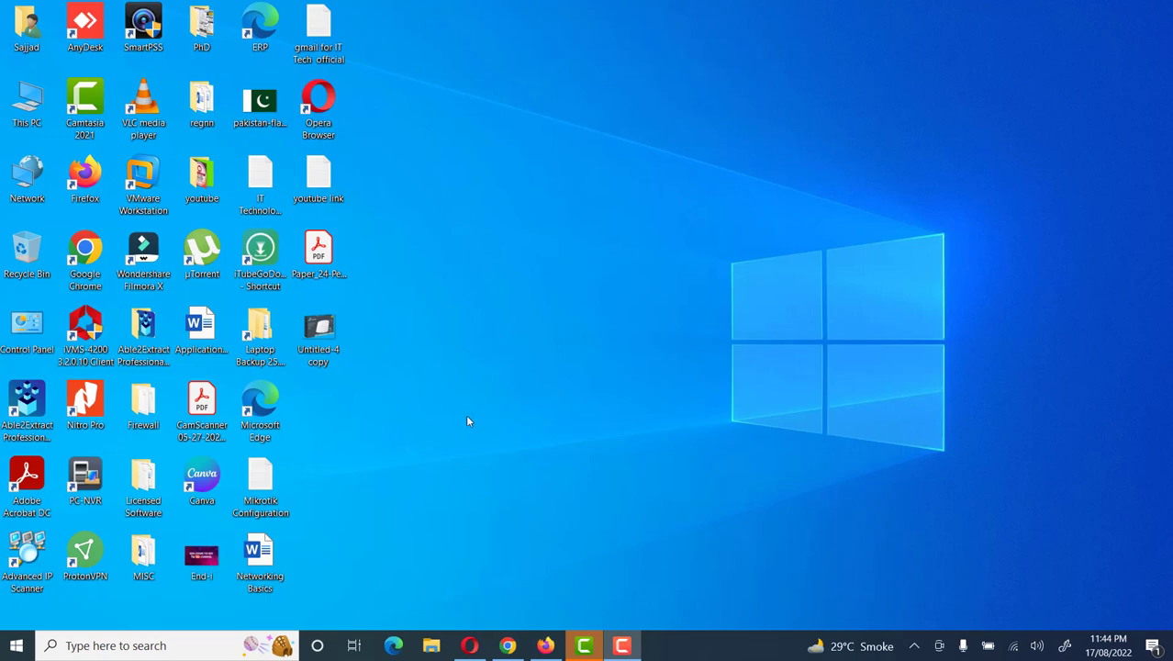
Open Windows Settings, view the Network & Internet status and Wi-Fi pages, and close Settings.
left_click(16, 645)
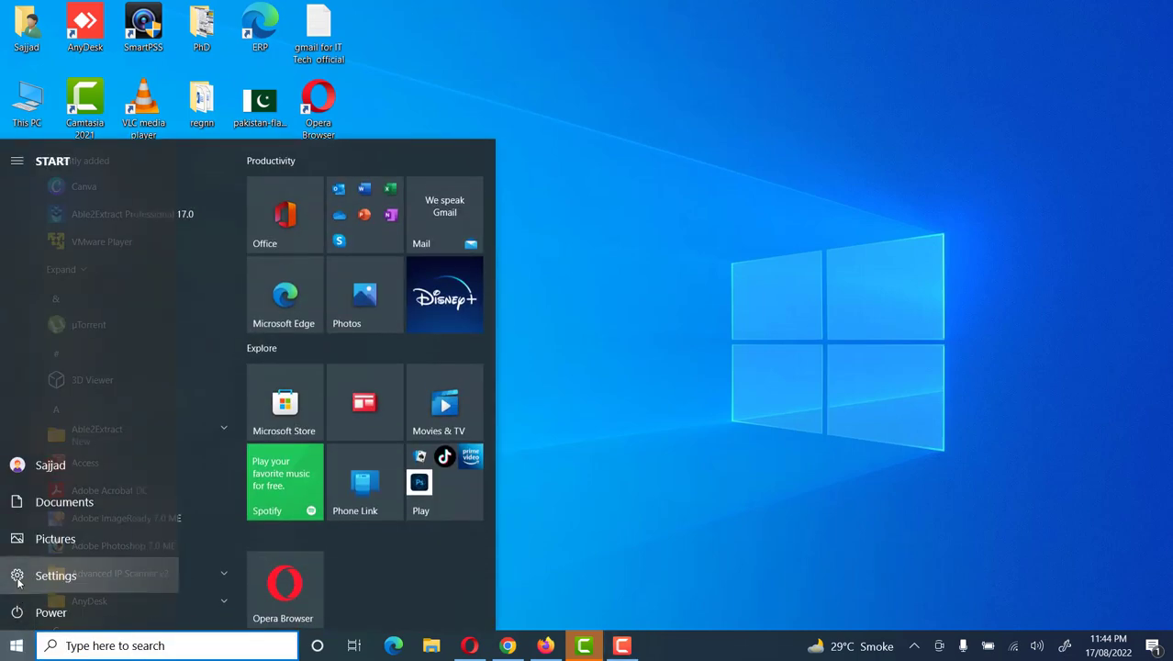
left_click(18, 575)
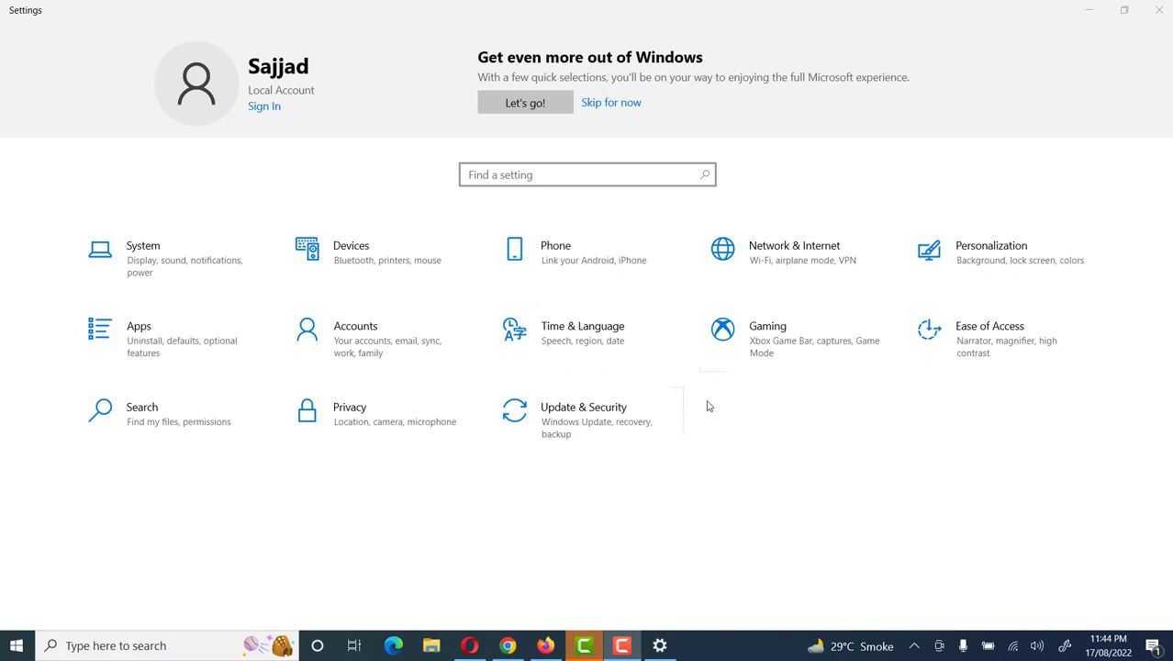
left_click(754, 255)
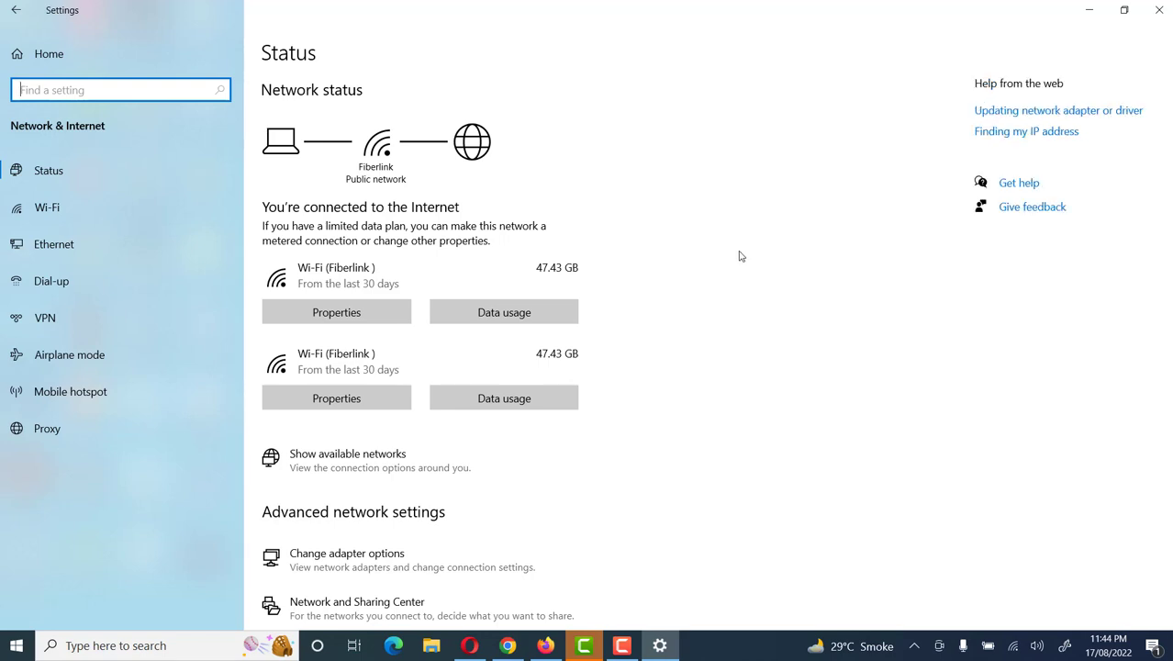
left_click(52, 208)
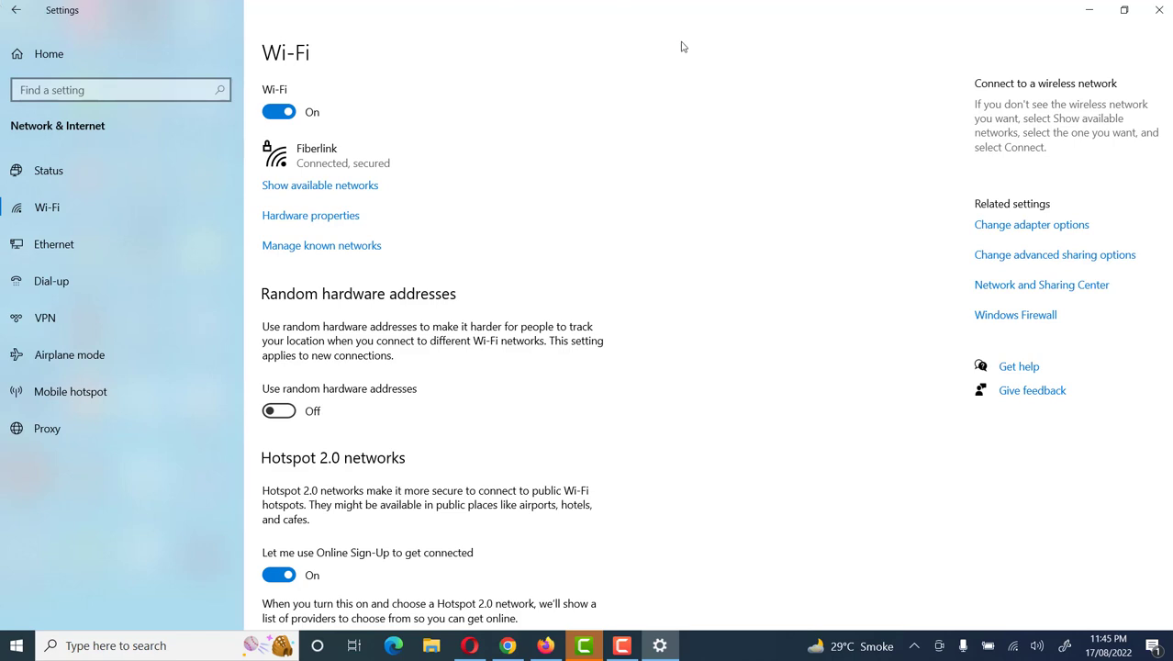
key("alt+F4")
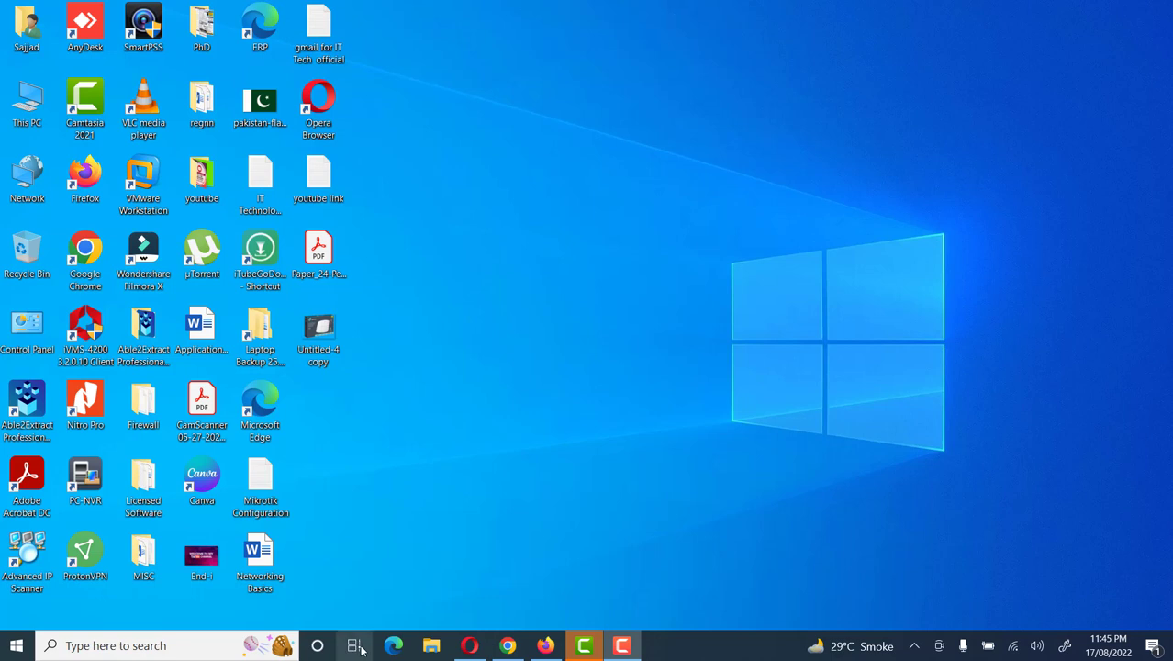
Find Control Panel with the search term "control" and open its Network and Sharing Center.
left_click(104, 647)
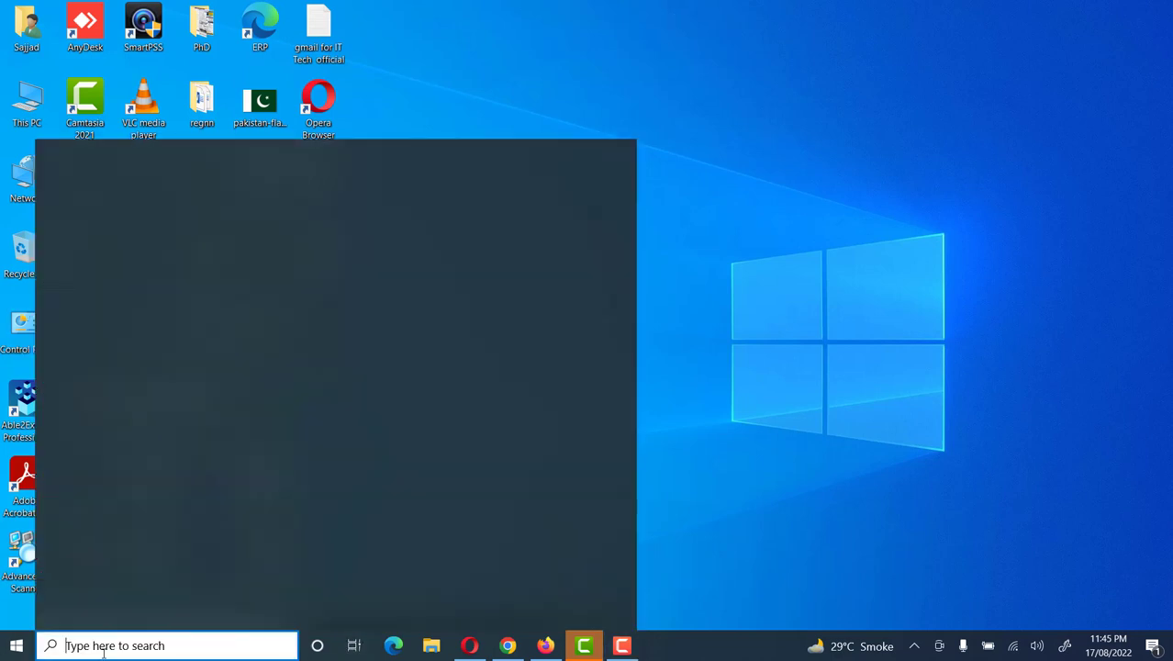
type("control")
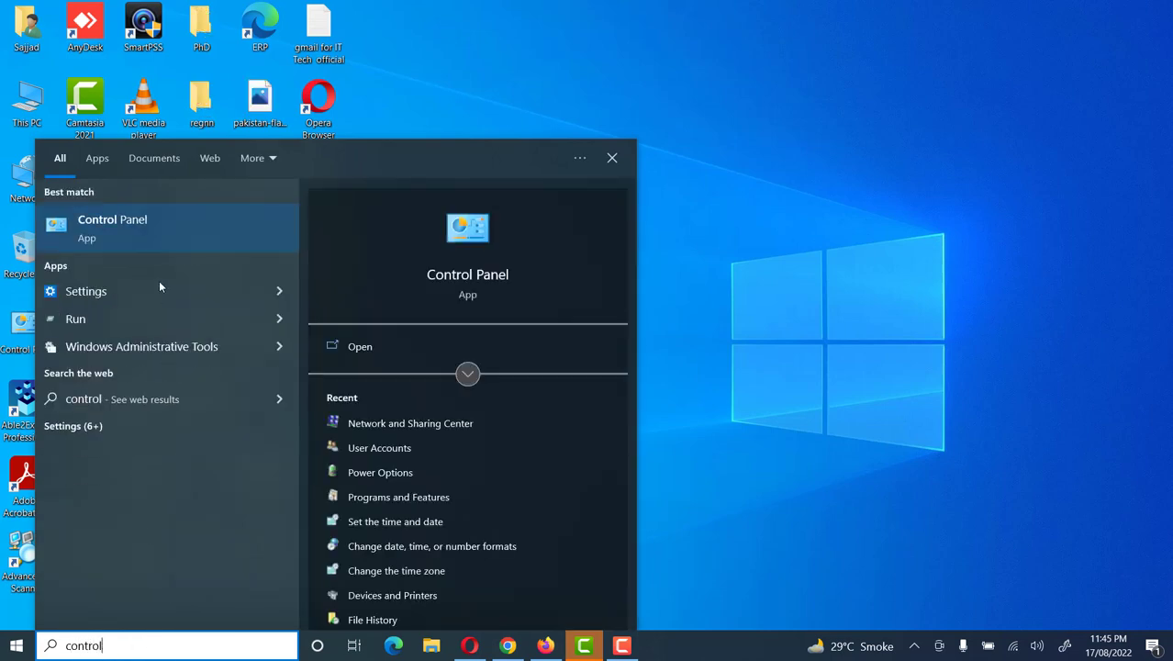
left_click(145, 226)
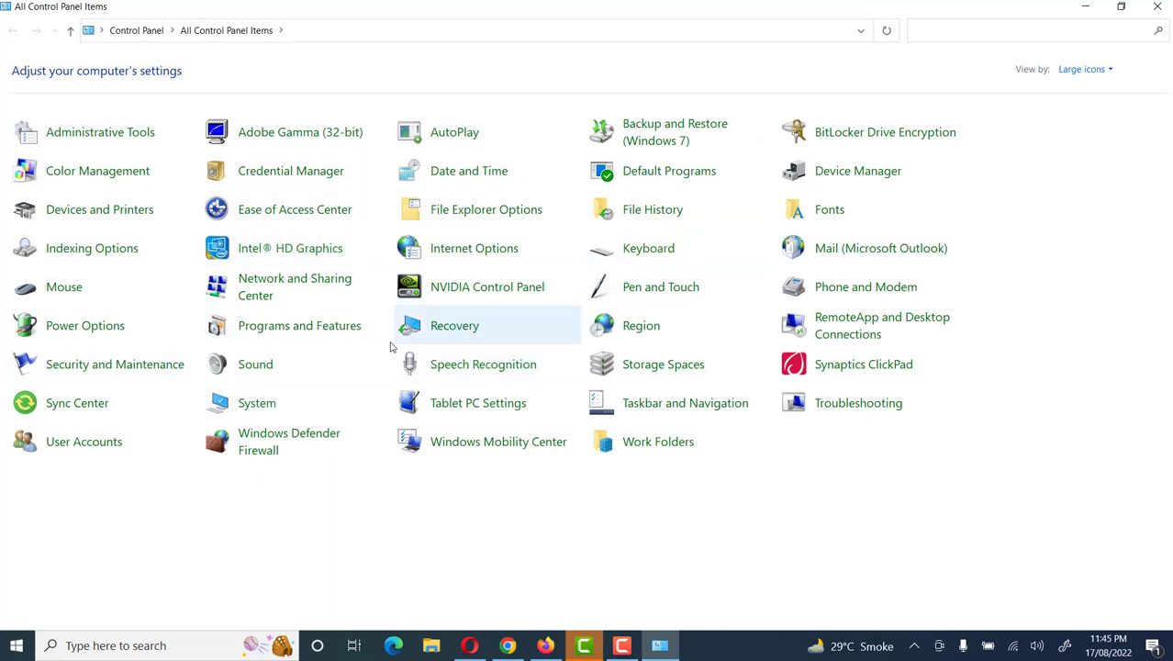
left_click(290, 287)
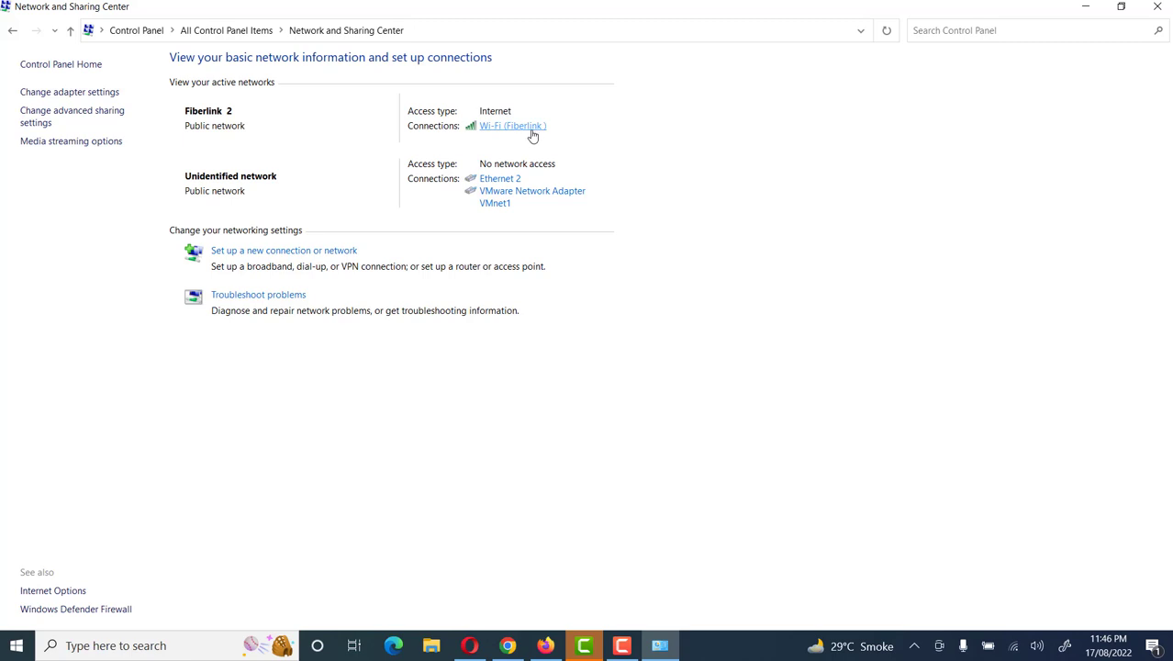
View the network adapter list and the advanced sharing settings, and return to the Network and Sharing Center.
left_click(81, 94)
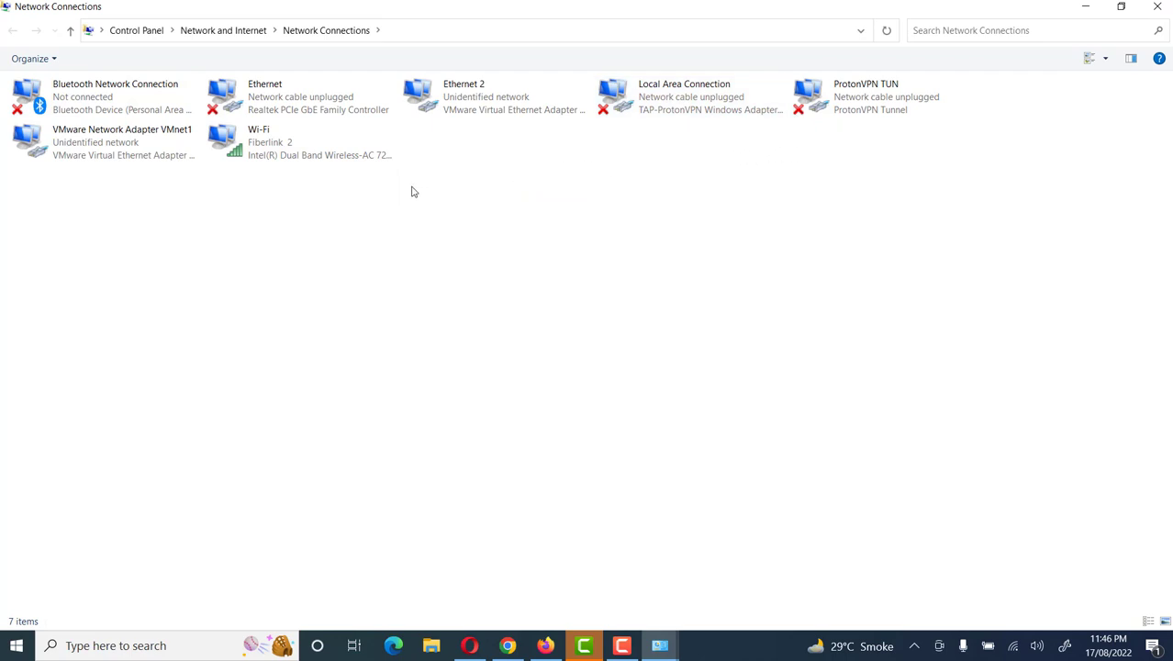
left_click(1085, 8)
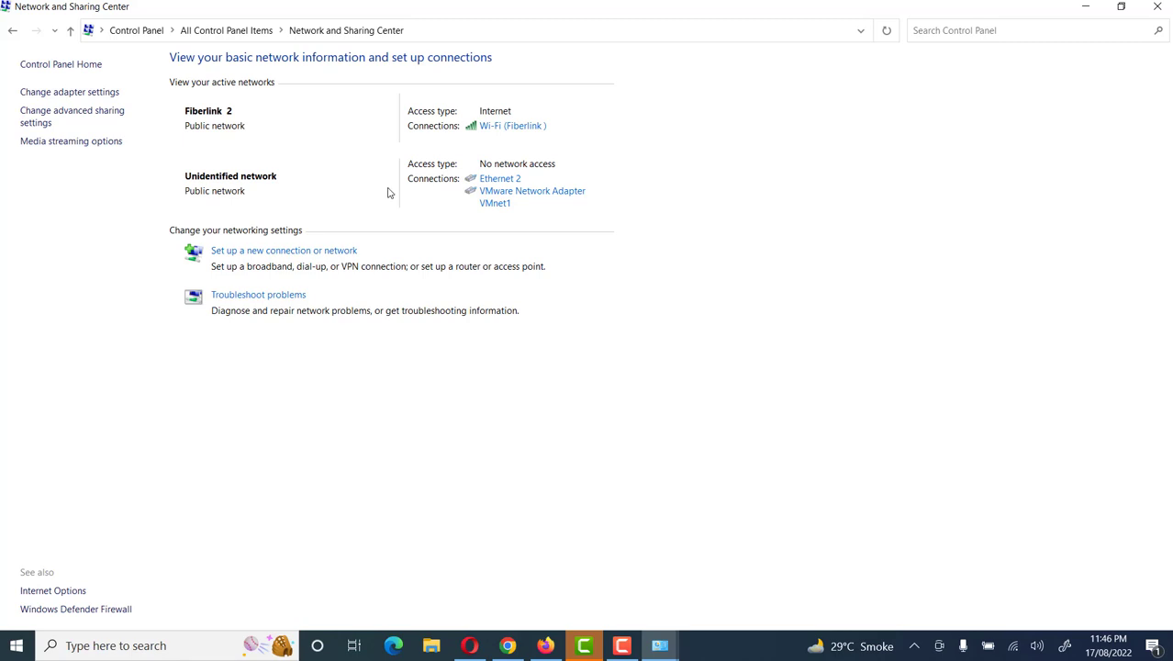
left_click(60, 114)
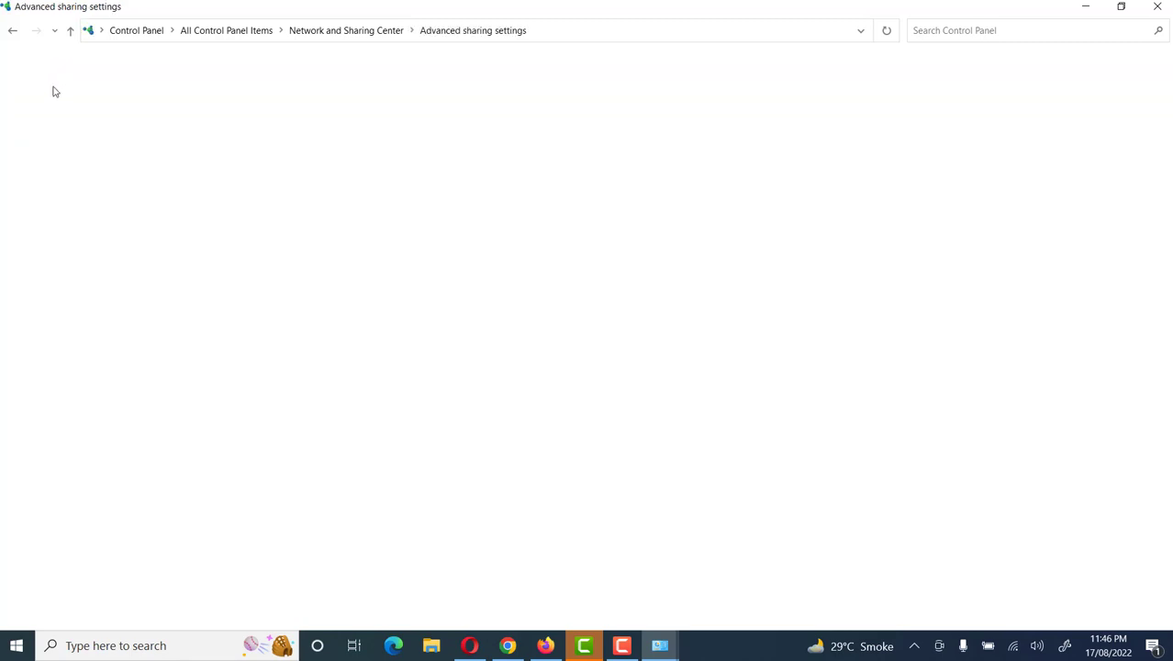
left_click(12, 33)
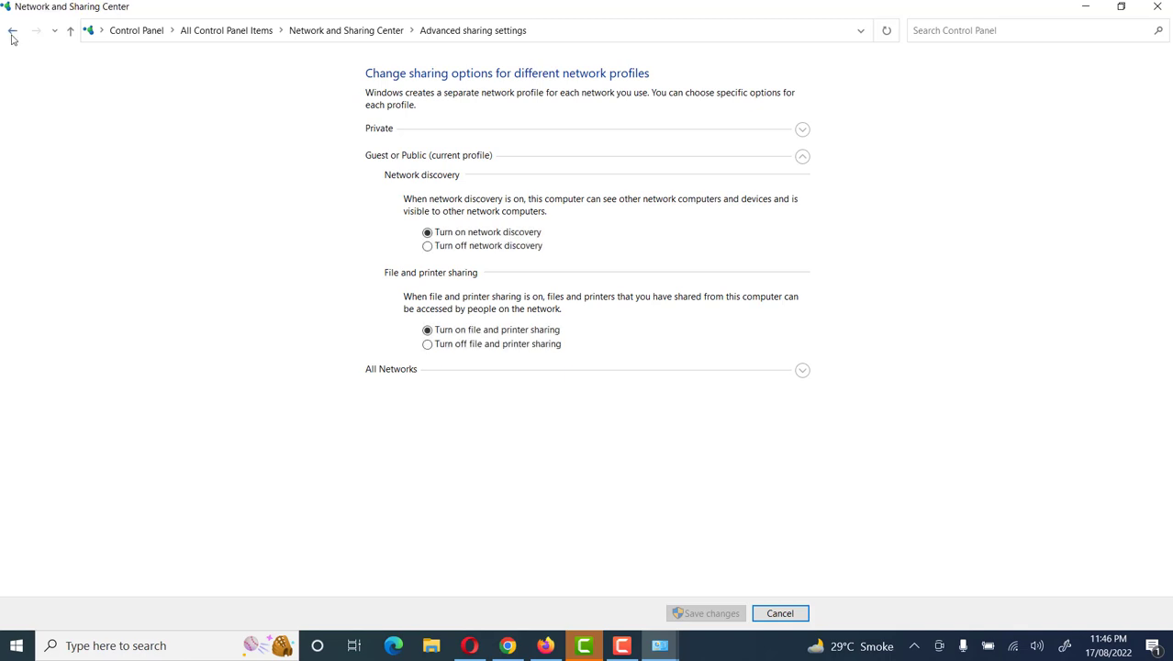